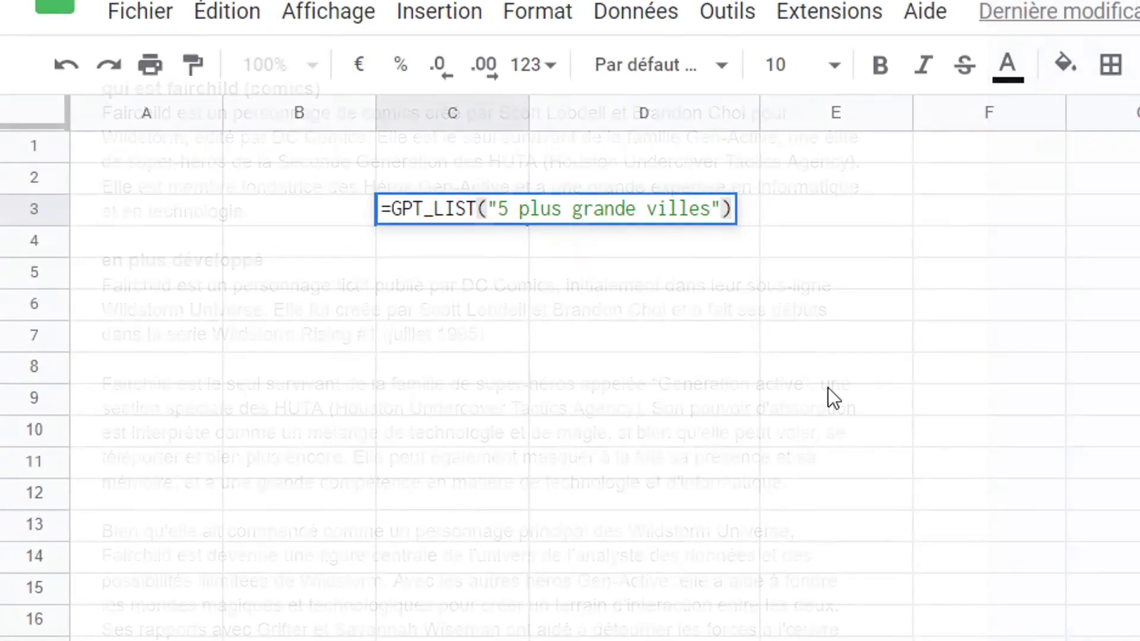
# - Commit the formula =GPT_LIST("5 plus grande villes") in cell C3
pyautogui.press('Return')
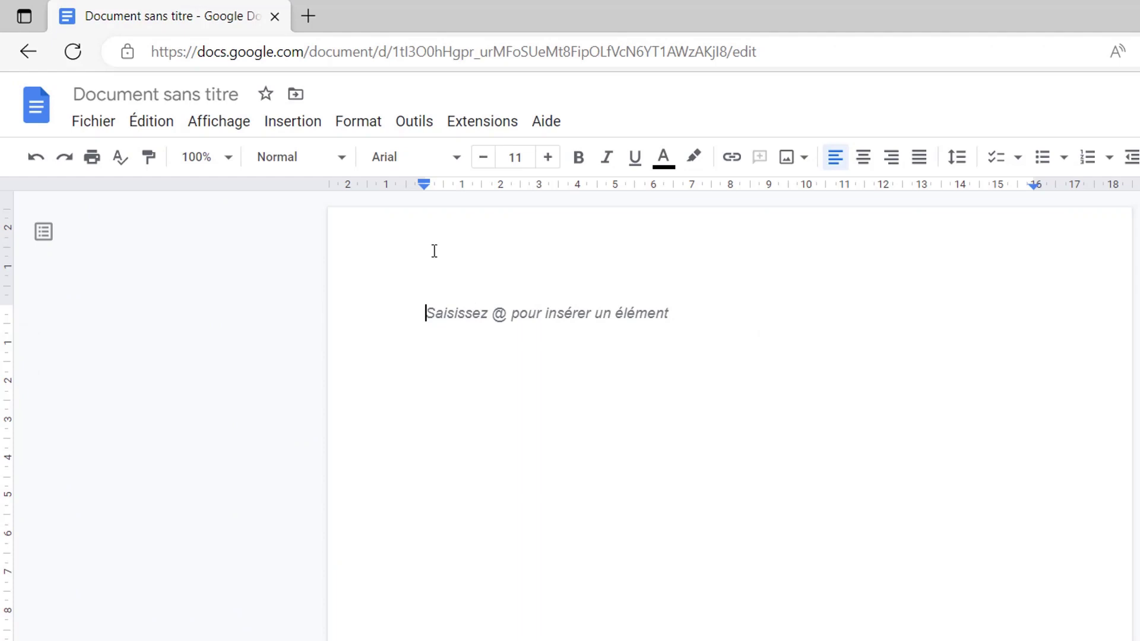
pyautogui.click(479, 129)
pyautogui.moveTo(565, 156)
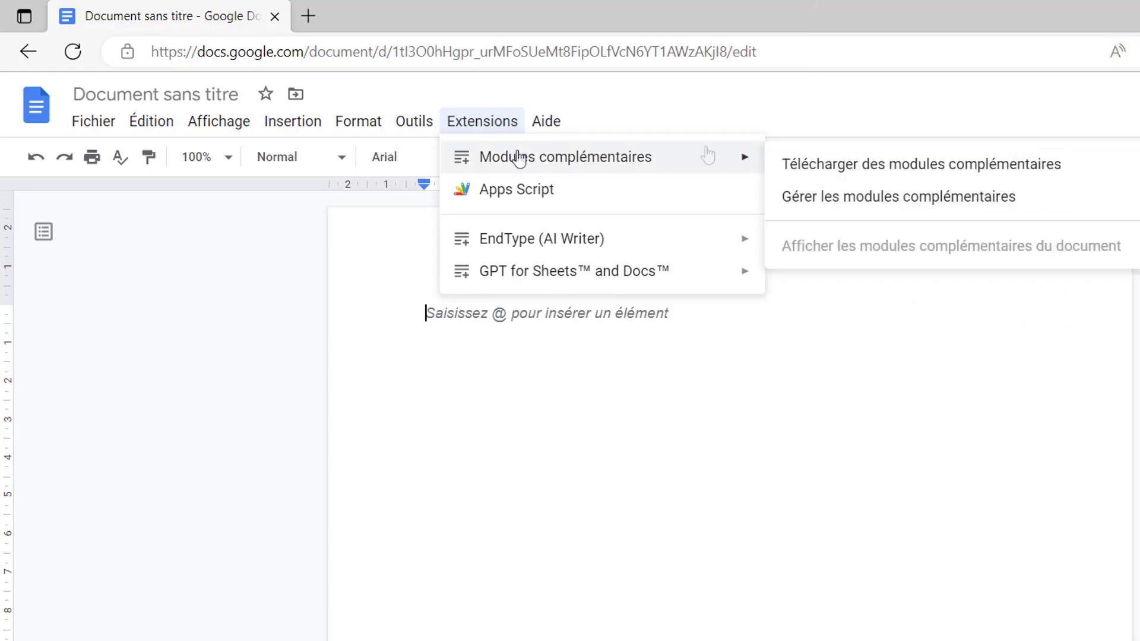
pyautogui.click(796, 166)
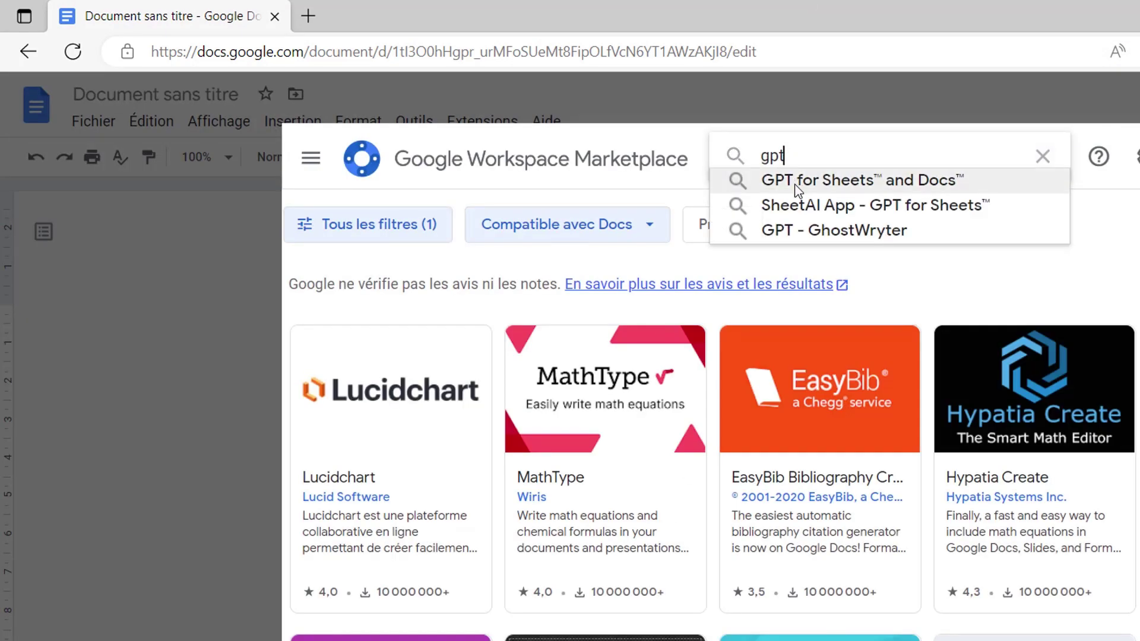
pyautogui.click(797, 186)
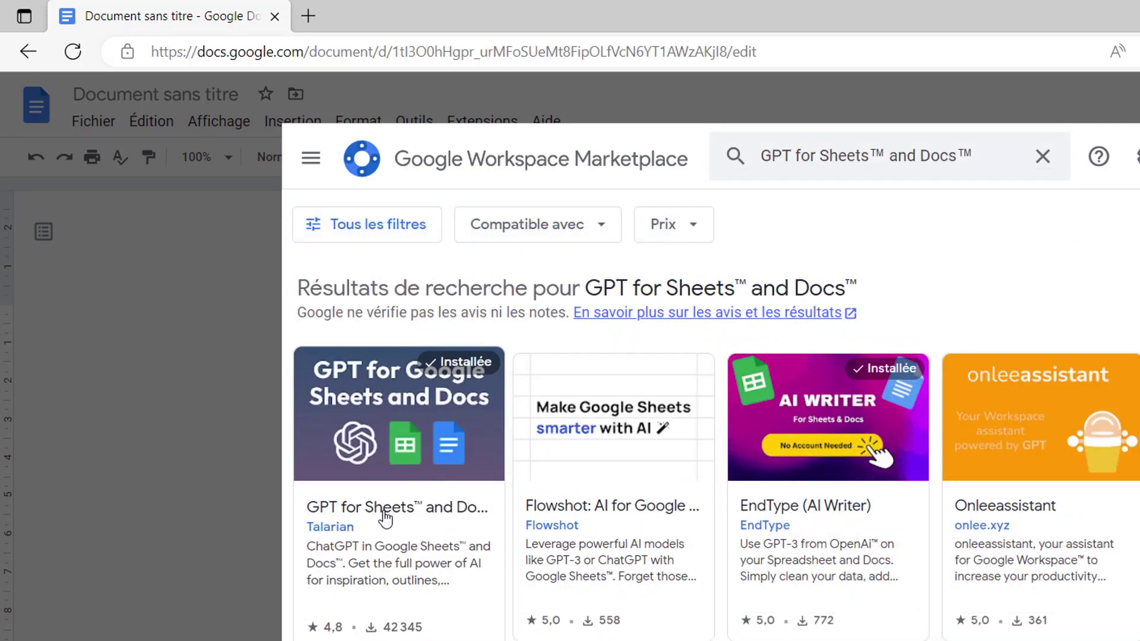
pyautogui.click(385, 511)
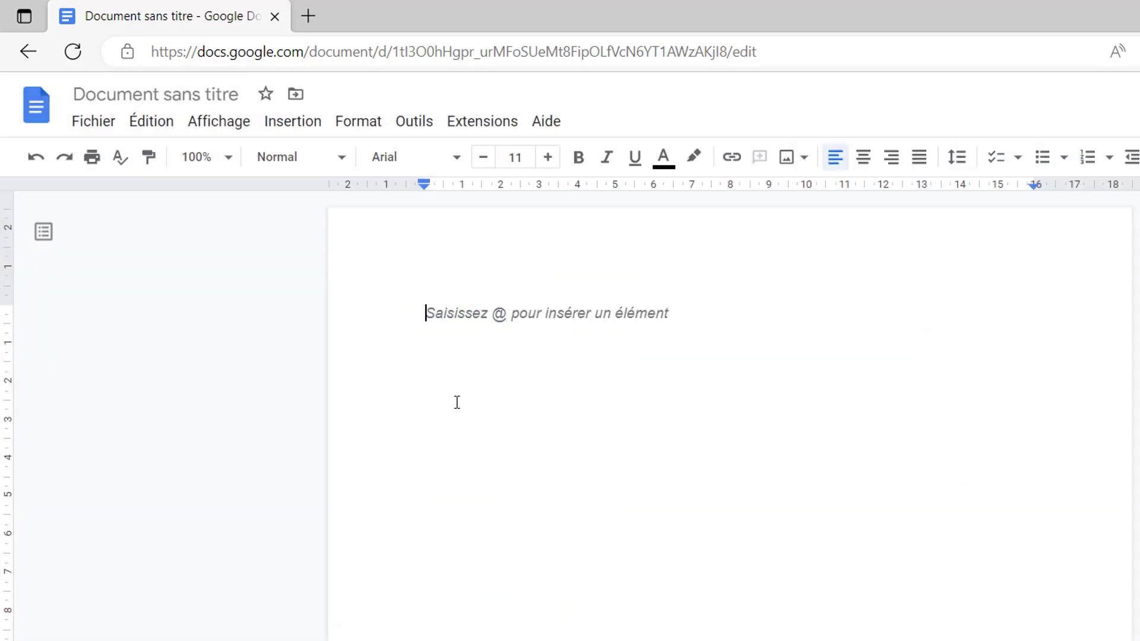
# - Open OpenAI's API keys page from the GPT add-on's Set API key dialog
pyautogui.click(466, 126)
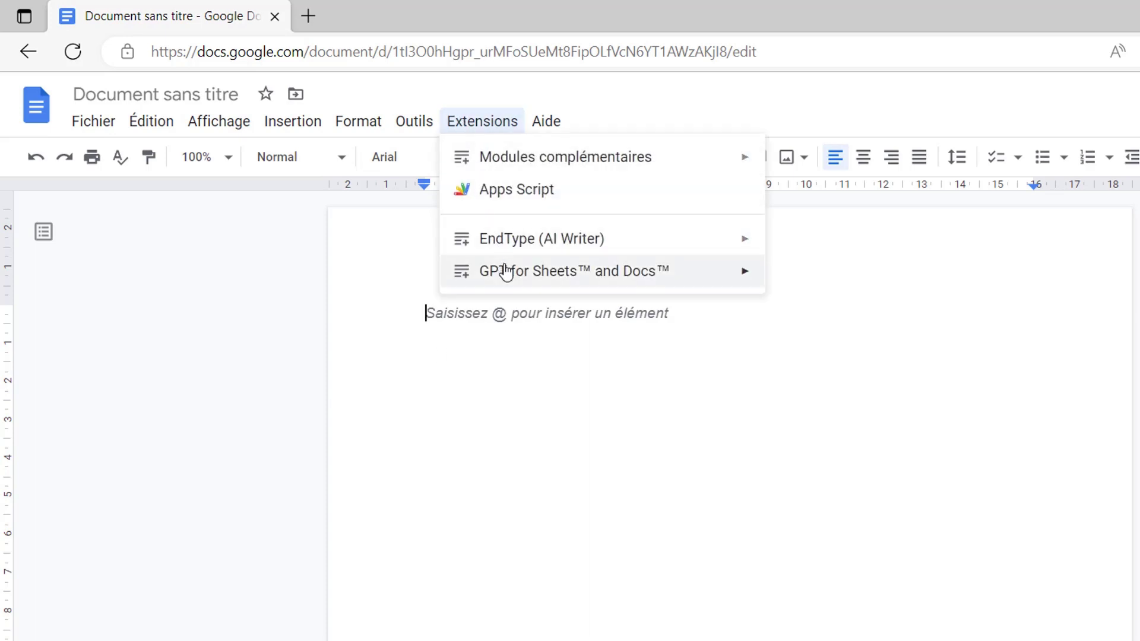
pyautogui.moveTo(574, 270)
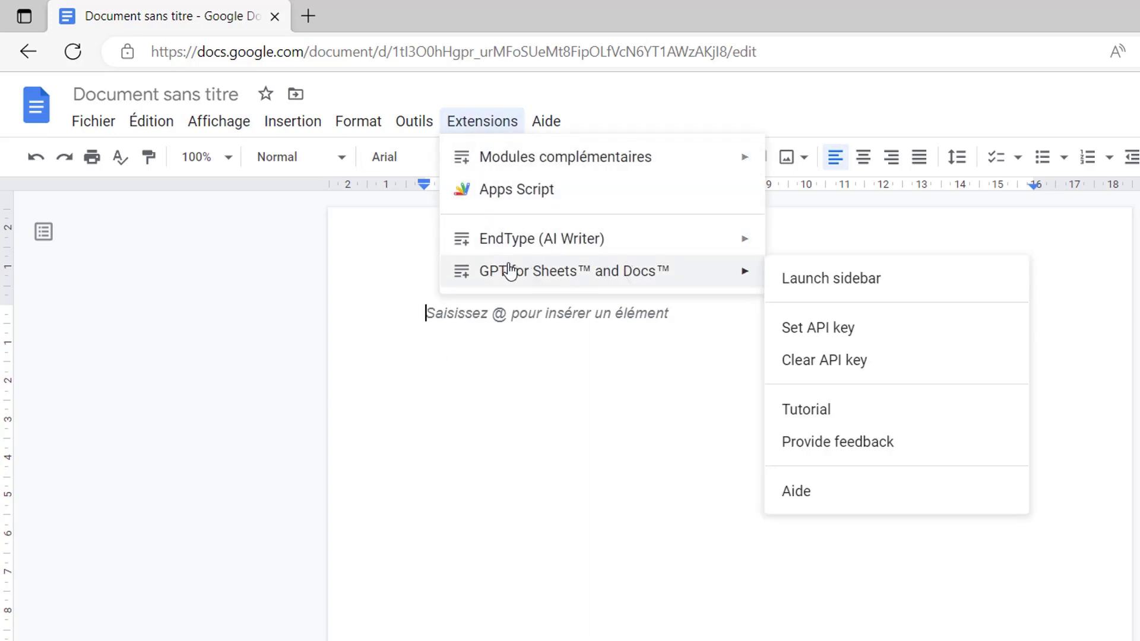
pyautogui.click(810, 328)
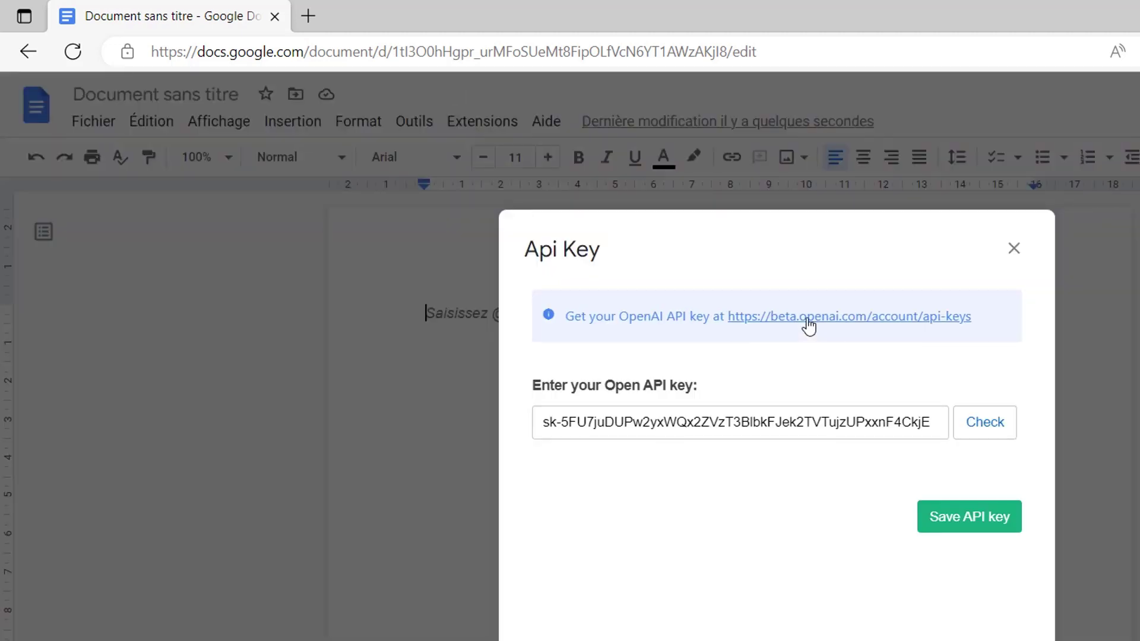
pyautogui.click(809, 326)
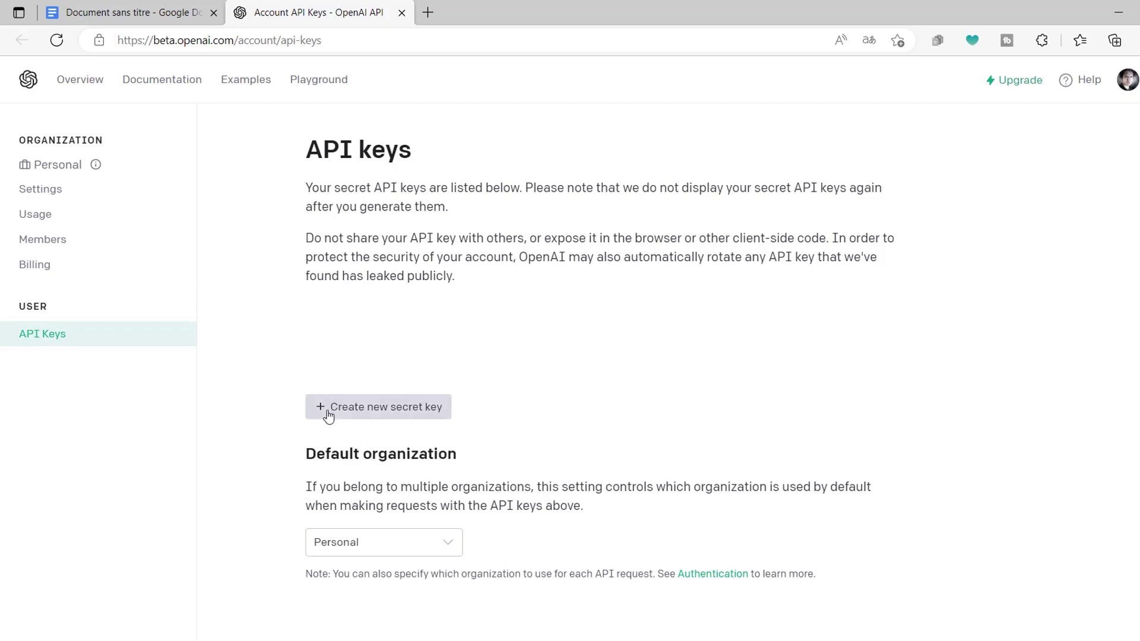
# - Close the OpenAI API keys tab to return to the Docs API key dialog
pyautogui.click(402, 13)
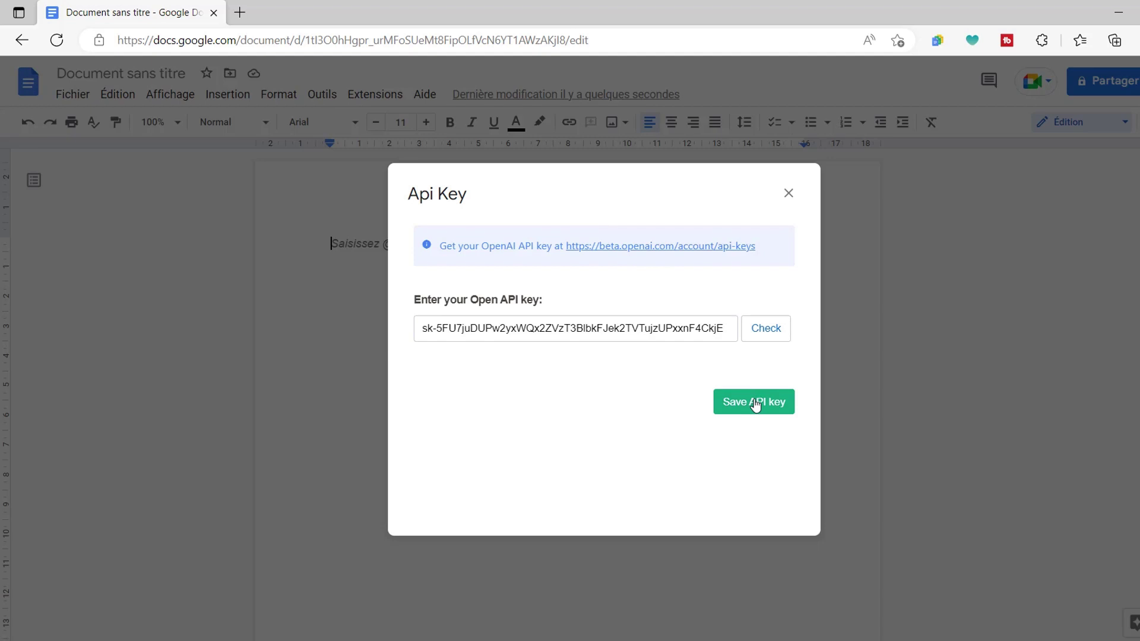
# - Ask GPT 'qui est fairchild (comics)' through the GPT for Sheets and Docs sidebar
pyautogui.click(788, 193)
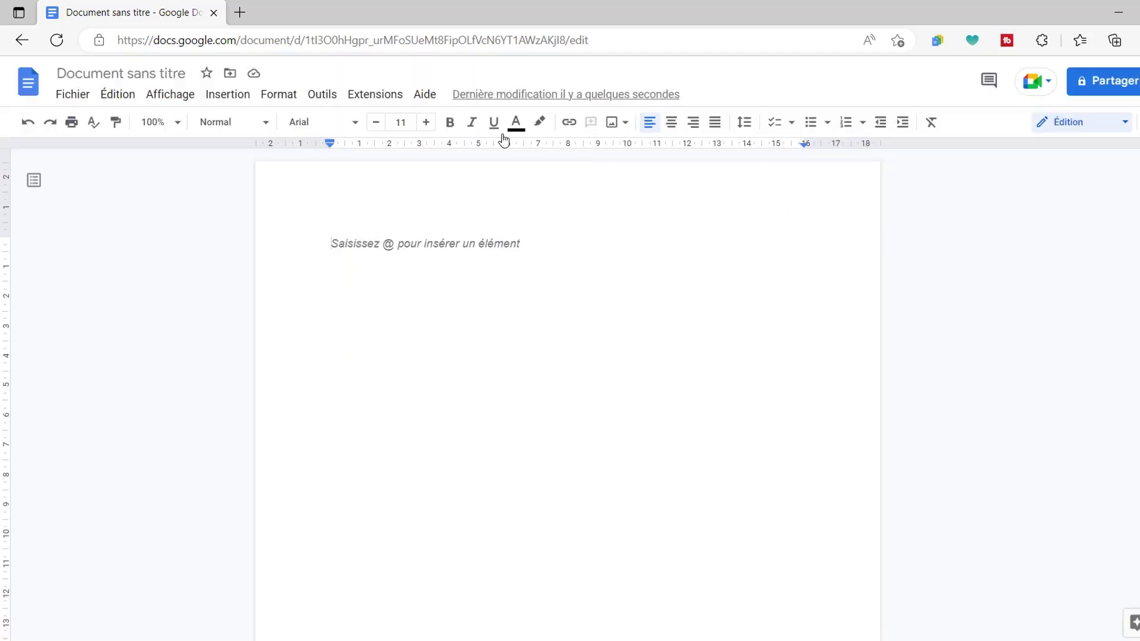
pyautogui.click(378, 97)
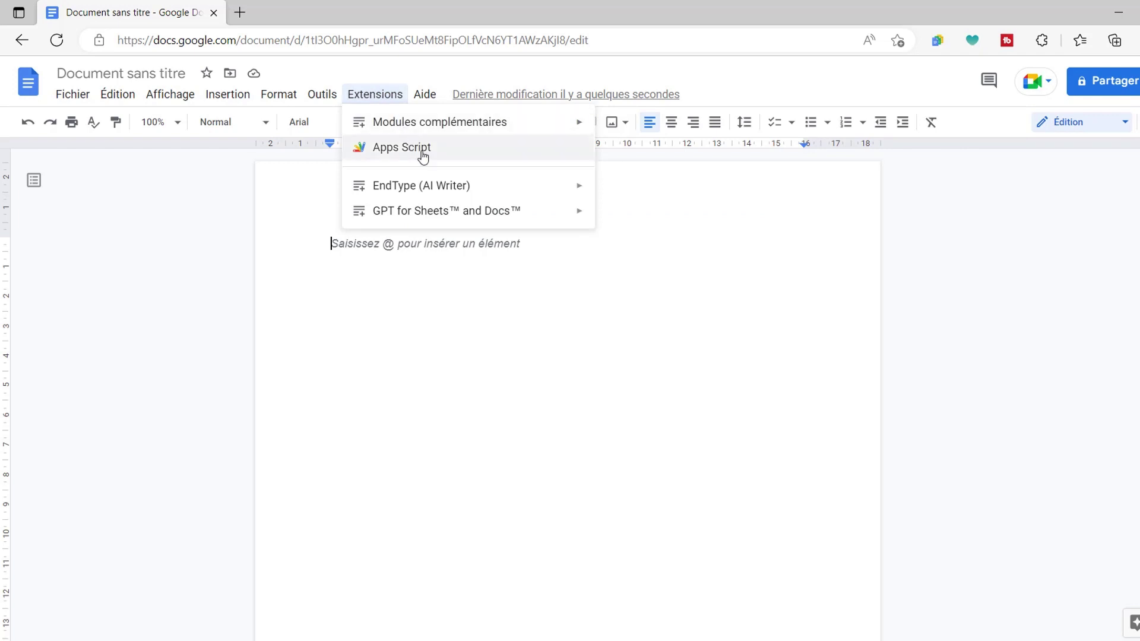
pyautogui.moveTo(447, 211)
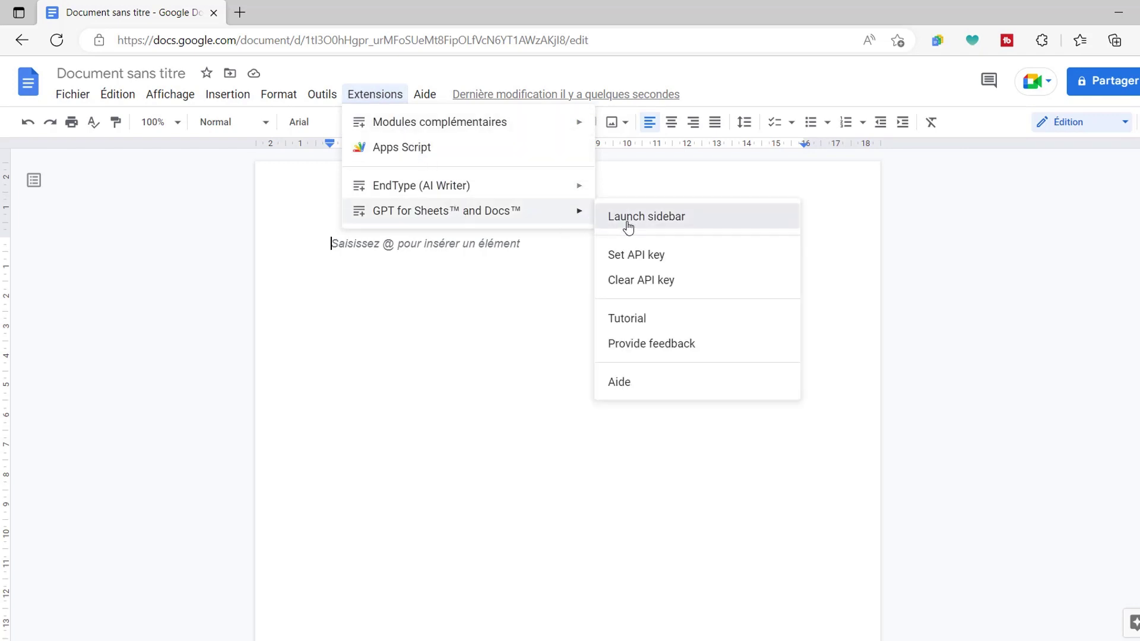
pyautogui.click(628, 224)
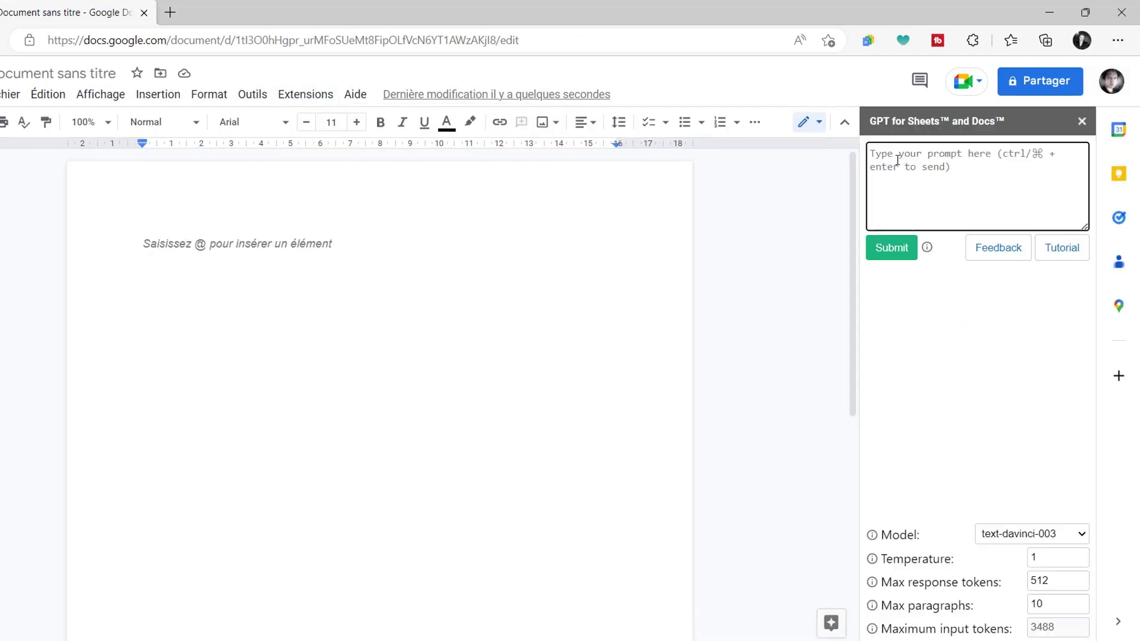
pyautogui.click(865, 182)
pyautogui.write('qui est fa')
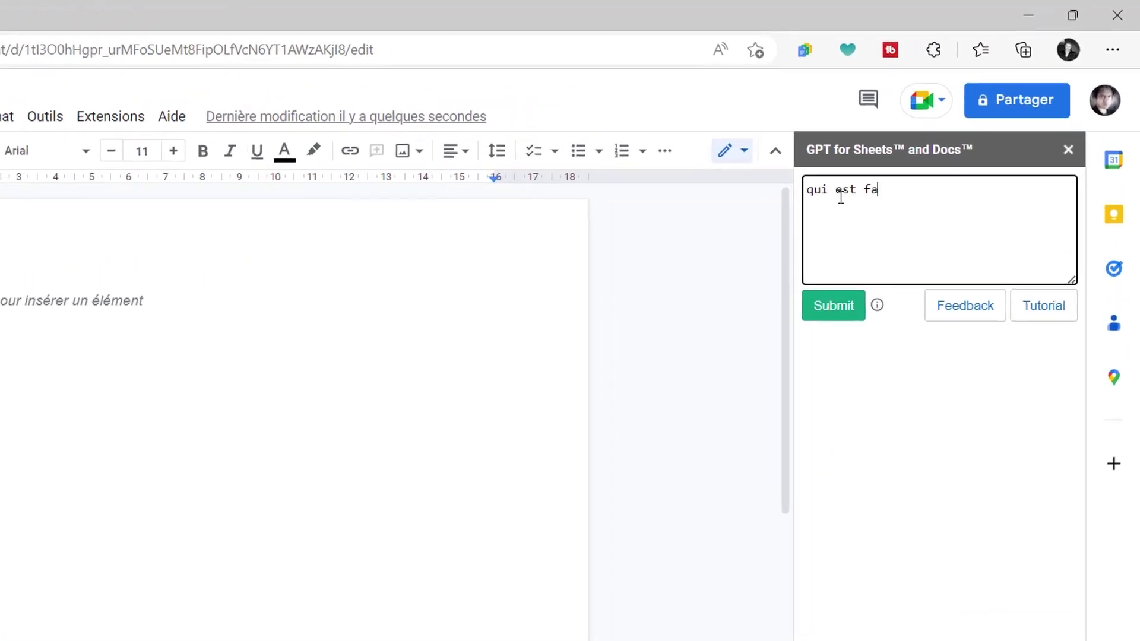
pyautogui.write('i')
pyautogui.write('rchild')
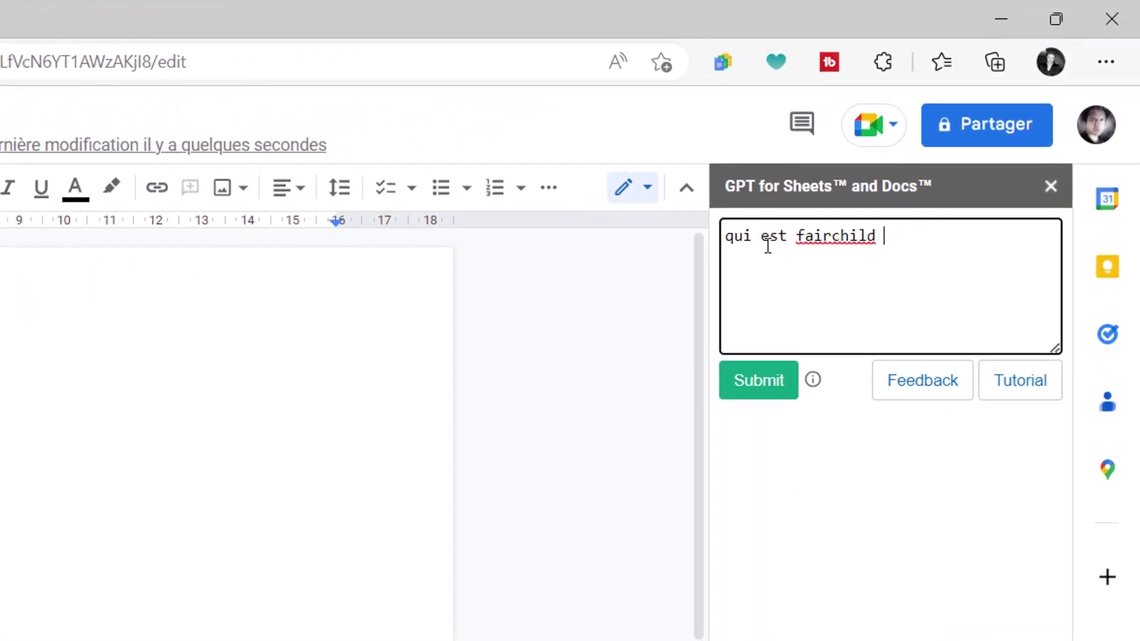
pyautogui.write(' (co')
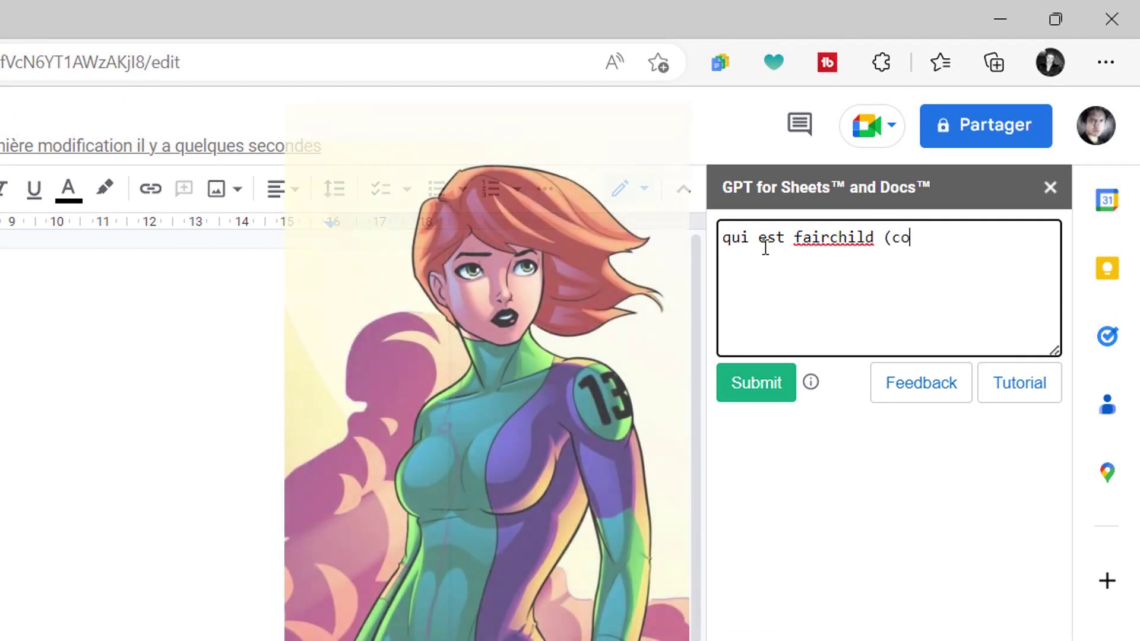
pyautogui.write('mics)')
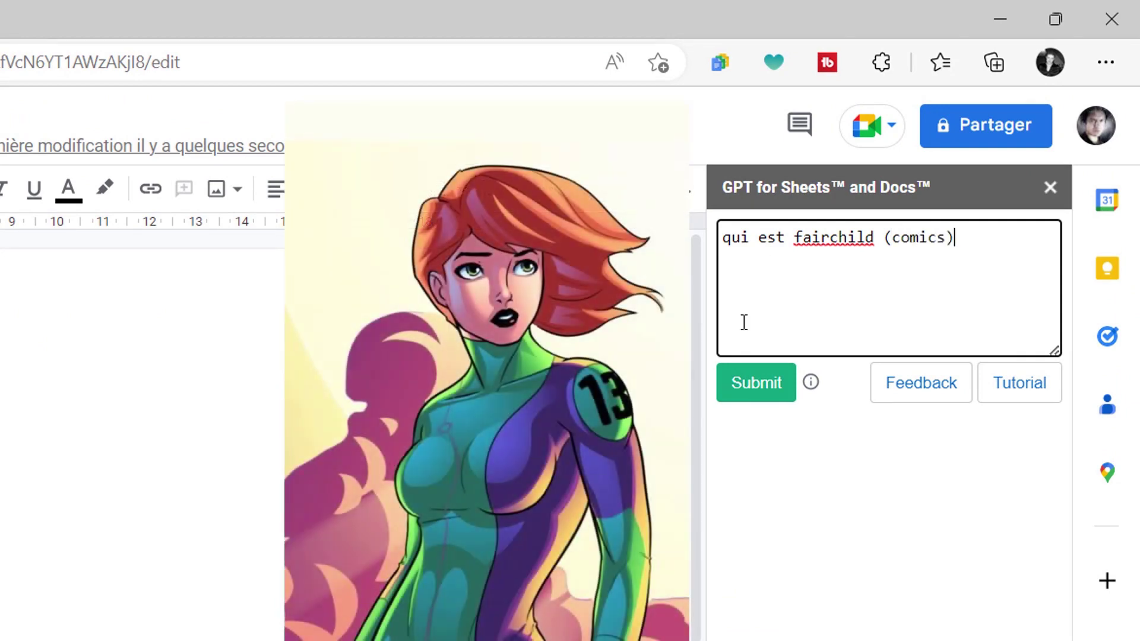
pyautogui.click(749, 384)
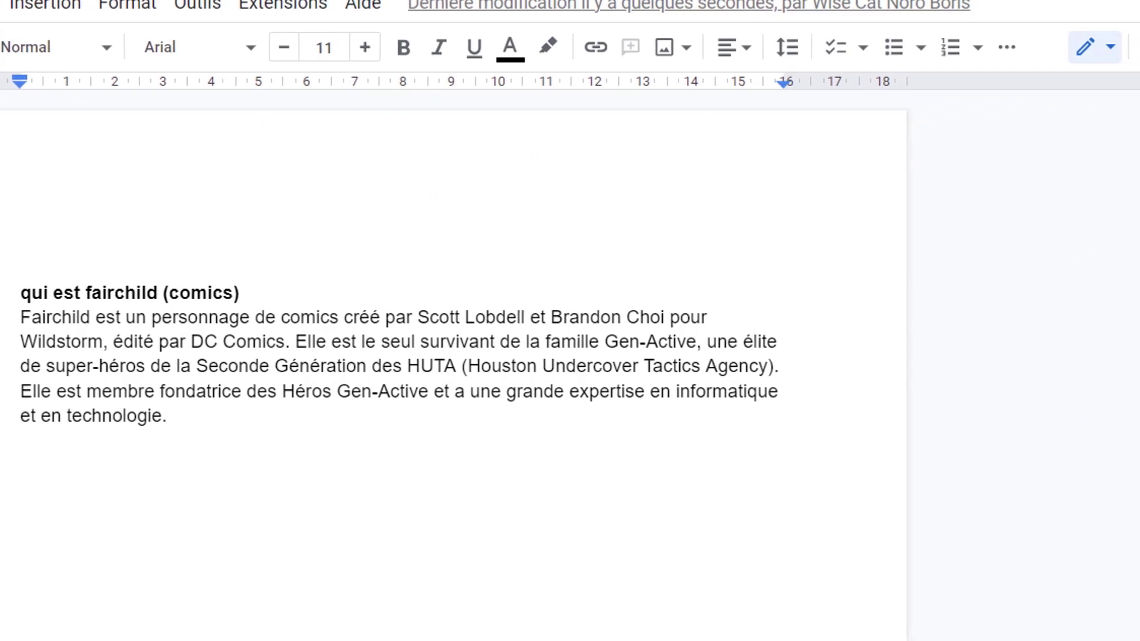
# - Submit the prompt 'en plus développé' to get an expanded Fairchild answer
pyautogui.write('en ')
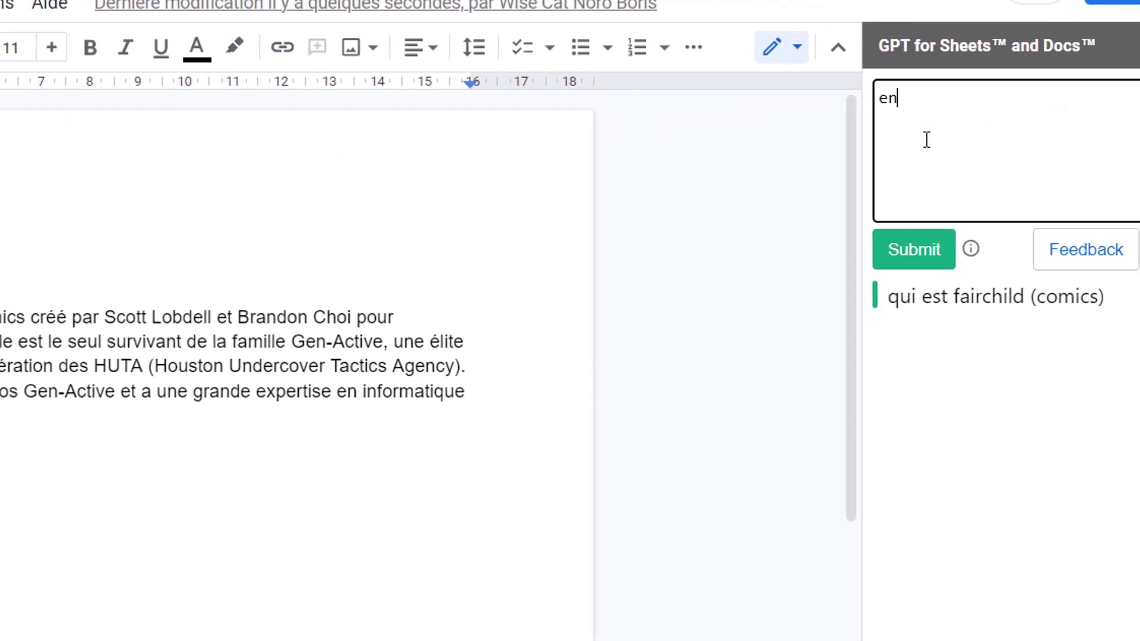
pyautogui.write('plus développé')
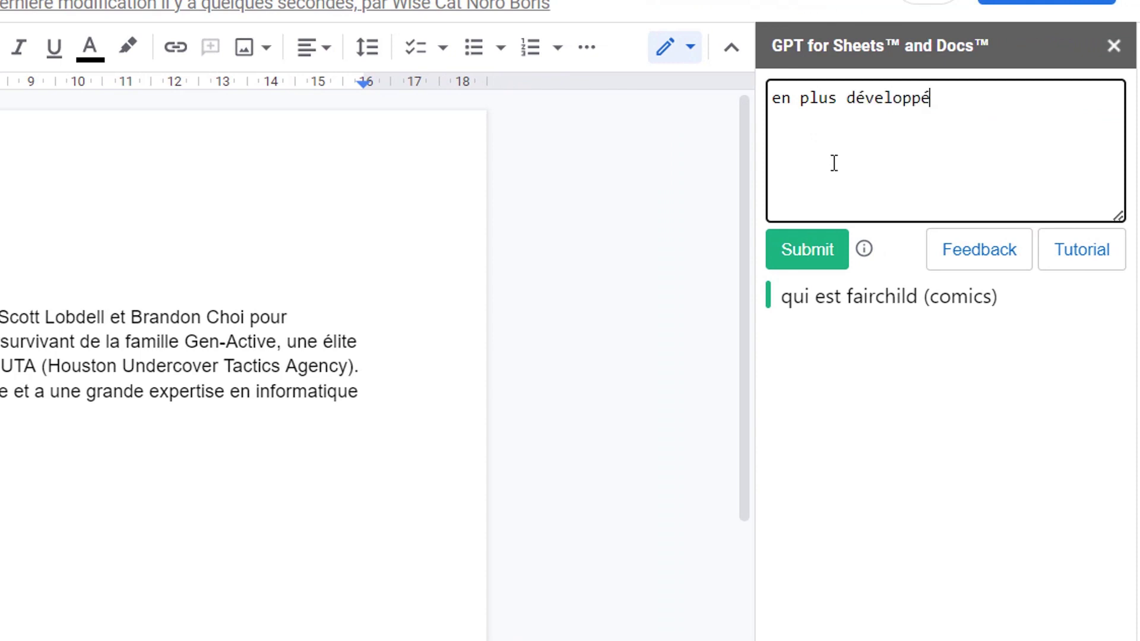
pyautogui.click(810, 252)
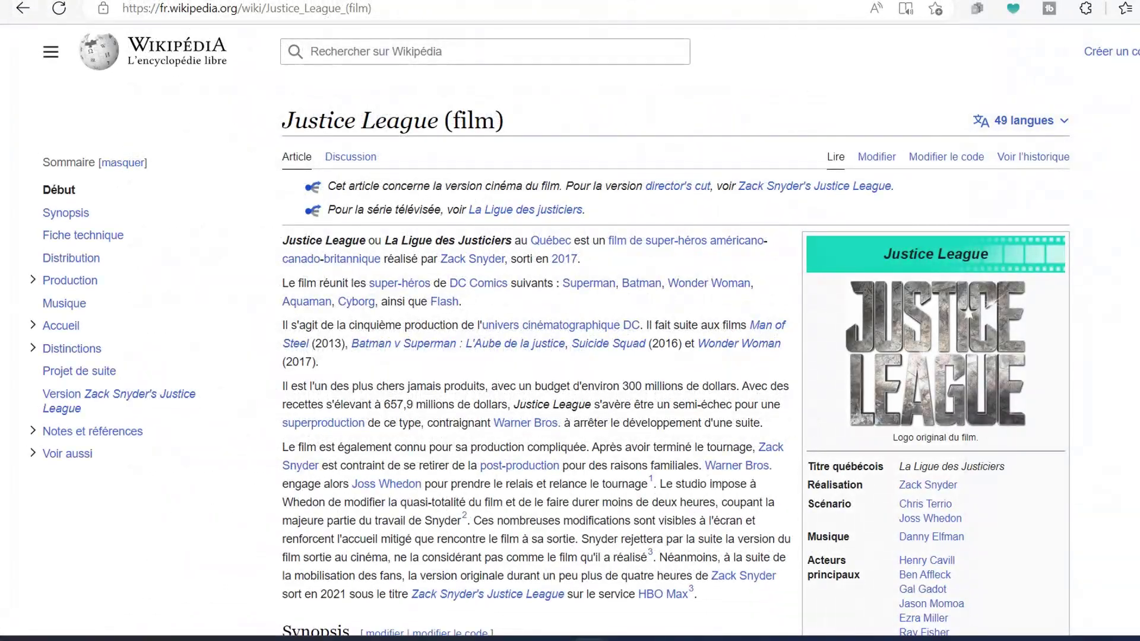
# - Select the Justice League synopsis paragraphs down to the Scène inter-générique heading
pyautogui.scroll(-2, 570, 329)
pyautogui.scroll(-1, 571, 330)
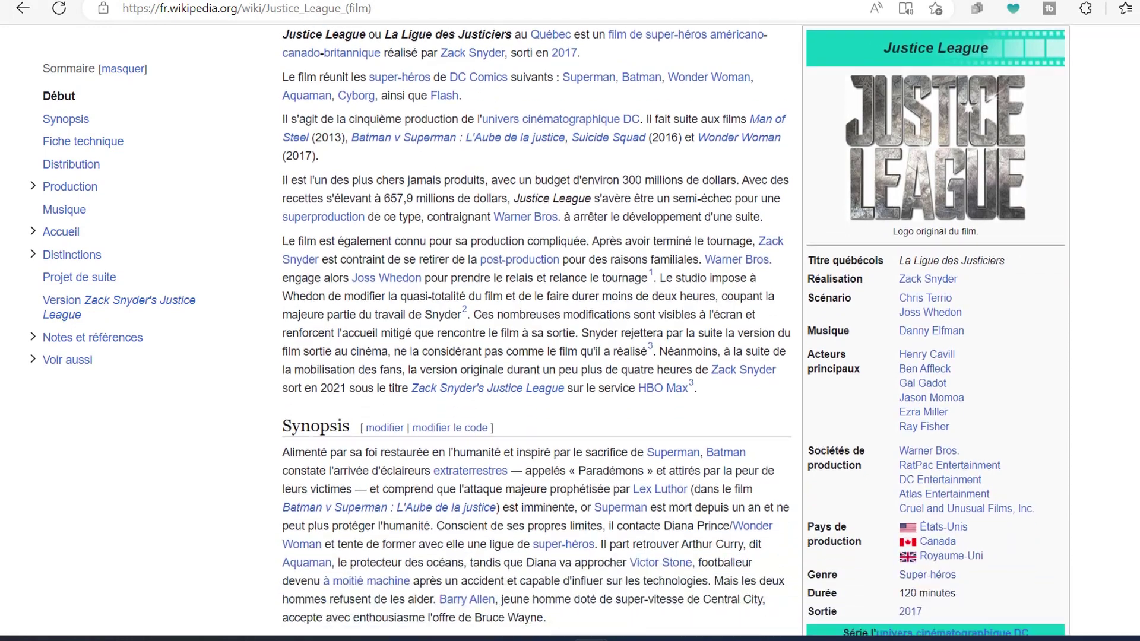
pyautogui.scroll(-3, 570, 330)
pyautogui.scroll(-3, 570, 330)
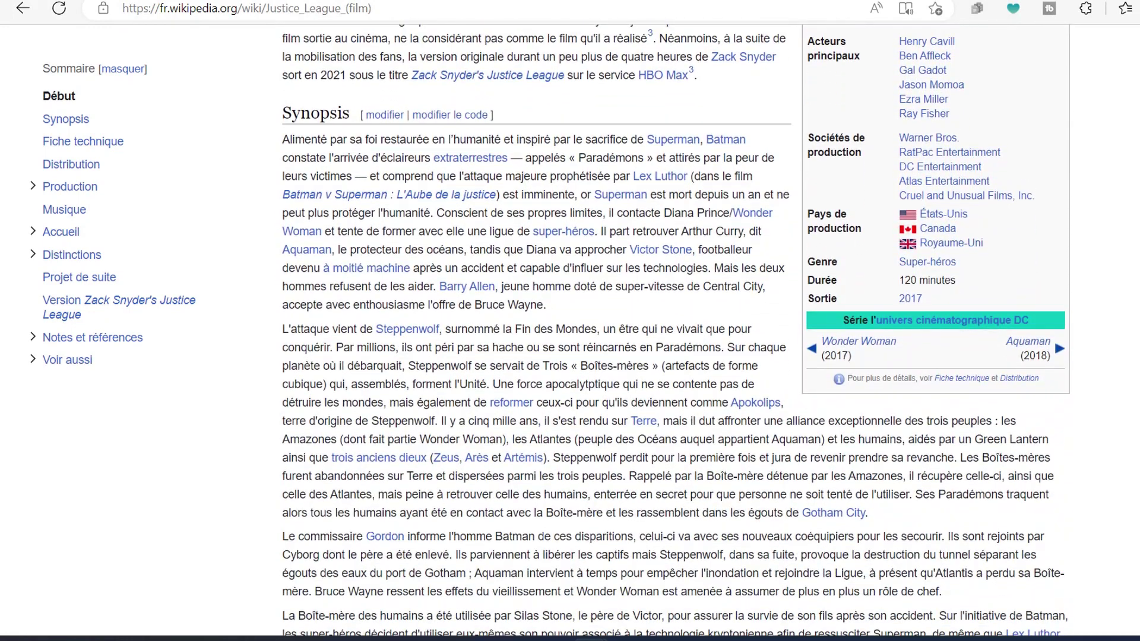
pyautogui.moveTo(283, 140); pyautogui.dragTo(646, 635)
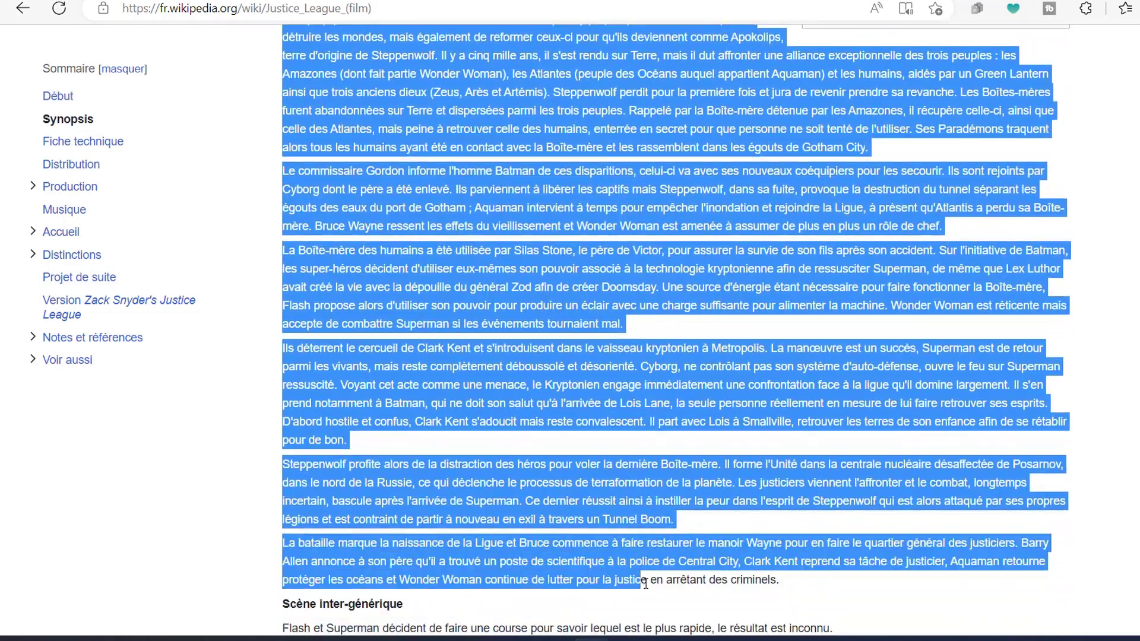
pyautogui.moveTo(646, 636)
pyautogui.mouseDown()
pyautogui.moveTo(647, 617)
pyautogui.moveTo(786, 584)
pyautogui.mouseUp()
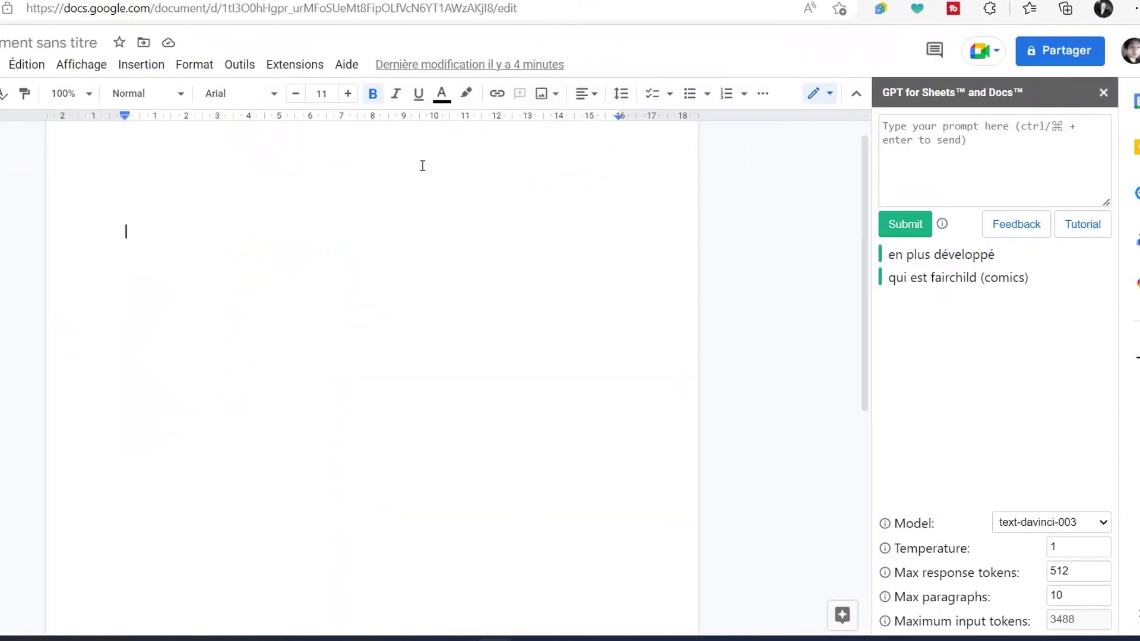
# - Ask GPT for a 10-line summary of the pasted Justice League synopsis
pyautogui.click(905, 128)
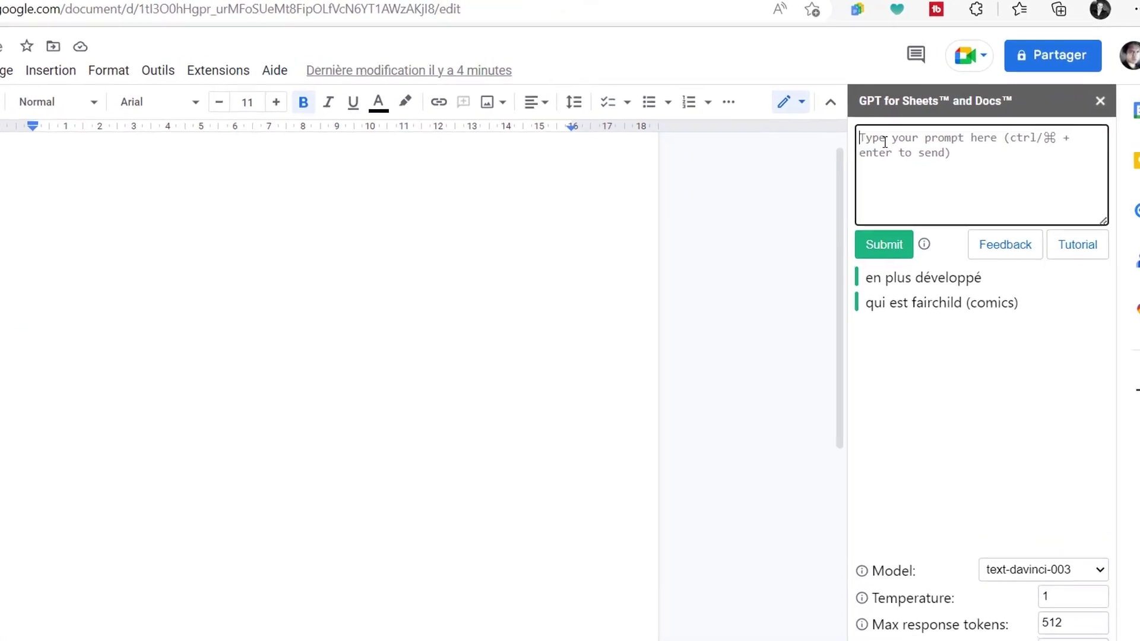
pyautogui.write('fais un ré')
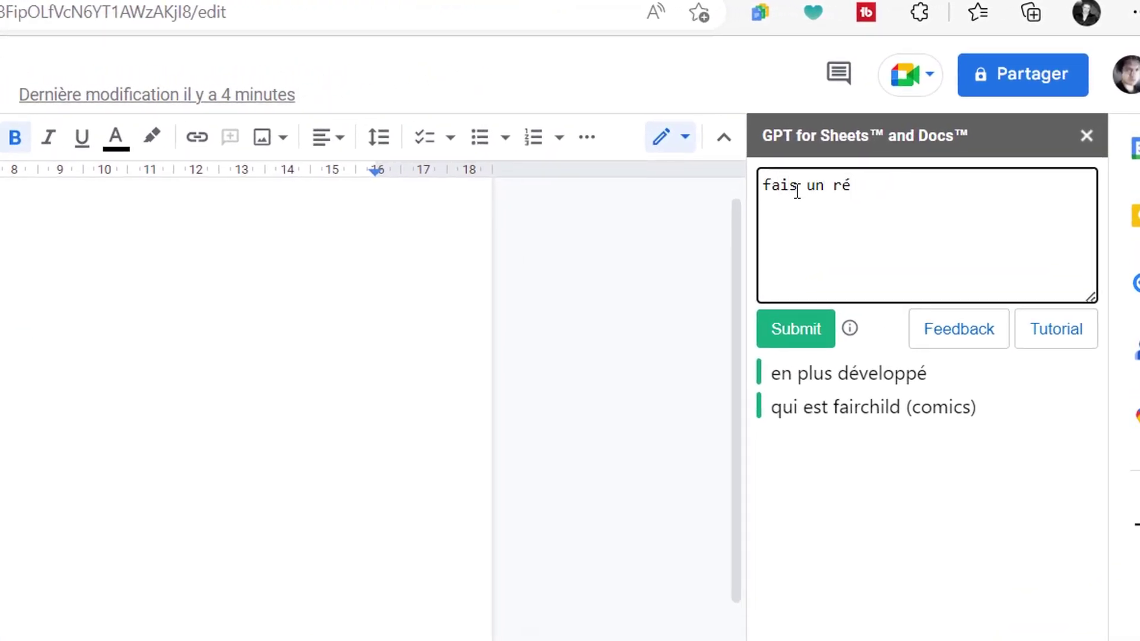
pyautogui.write('sumé en ')
pyautogui.write('10 lignes :')
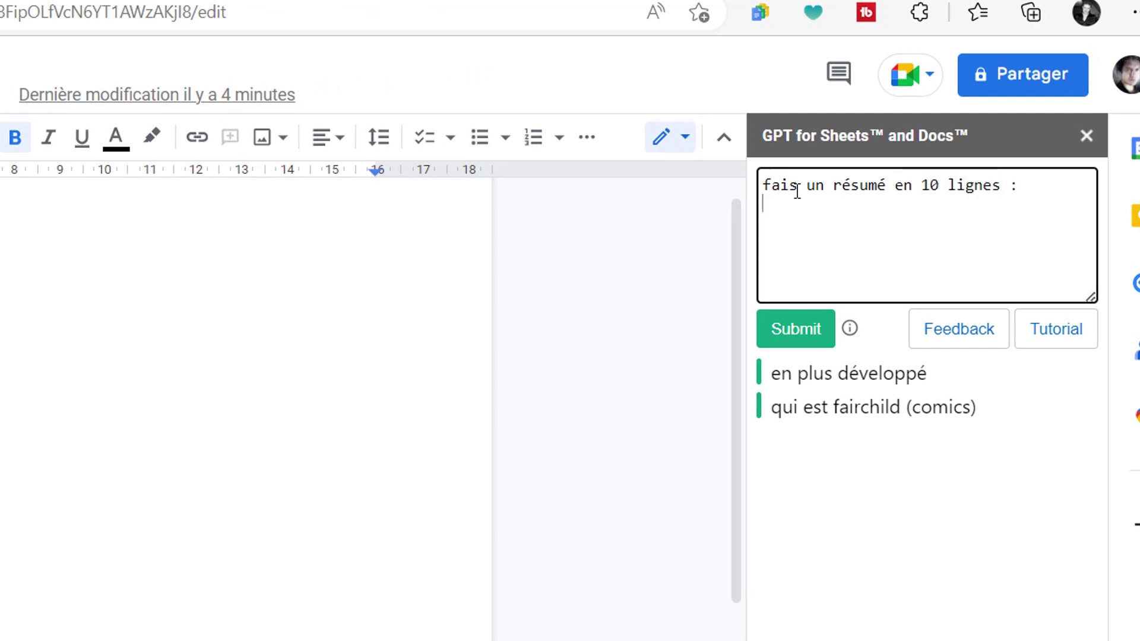
pyautogui.hotkey('ctrl', 'v')
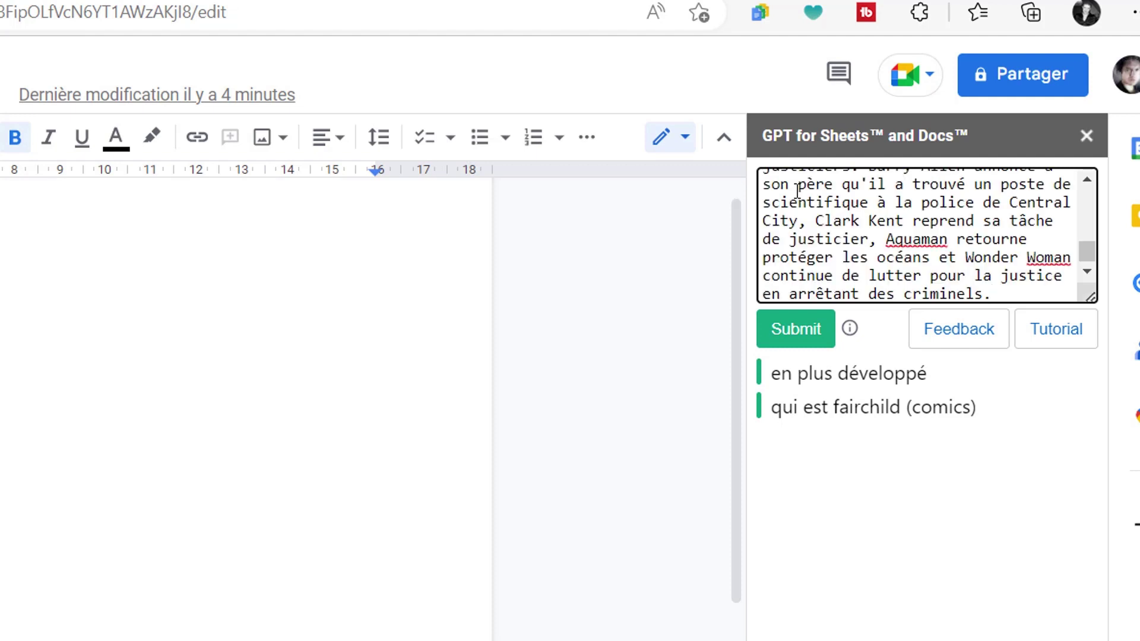
pyautogui.click(797, 330)
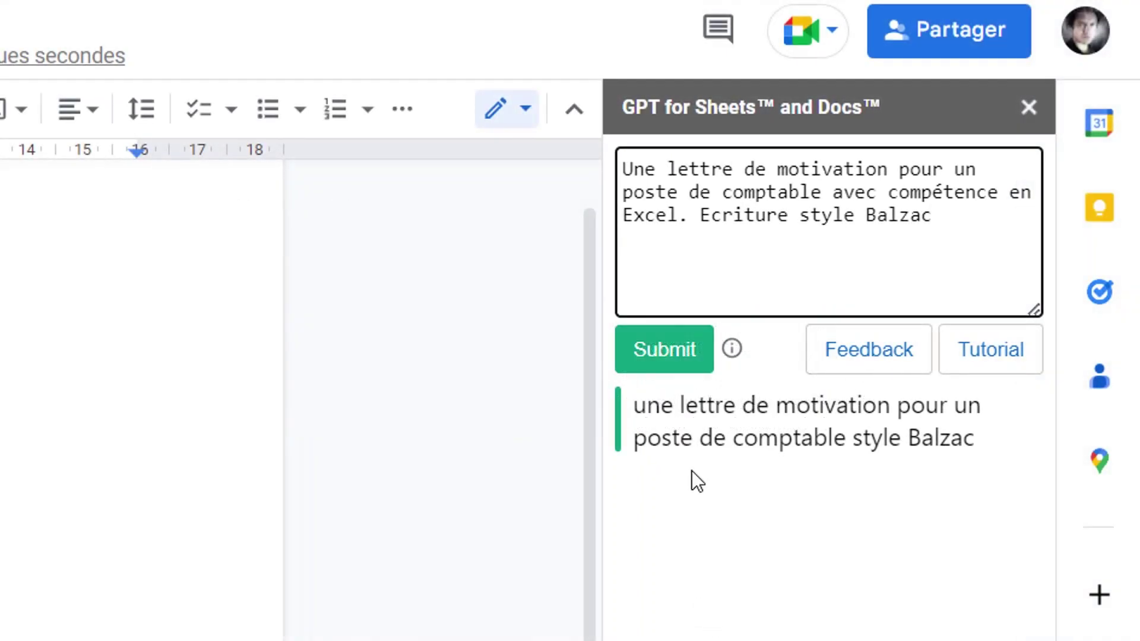
# - Submit the Balzac-style accountant cover-letter prompt with Excel skills to GPT
pyautogui.click(666, 357)
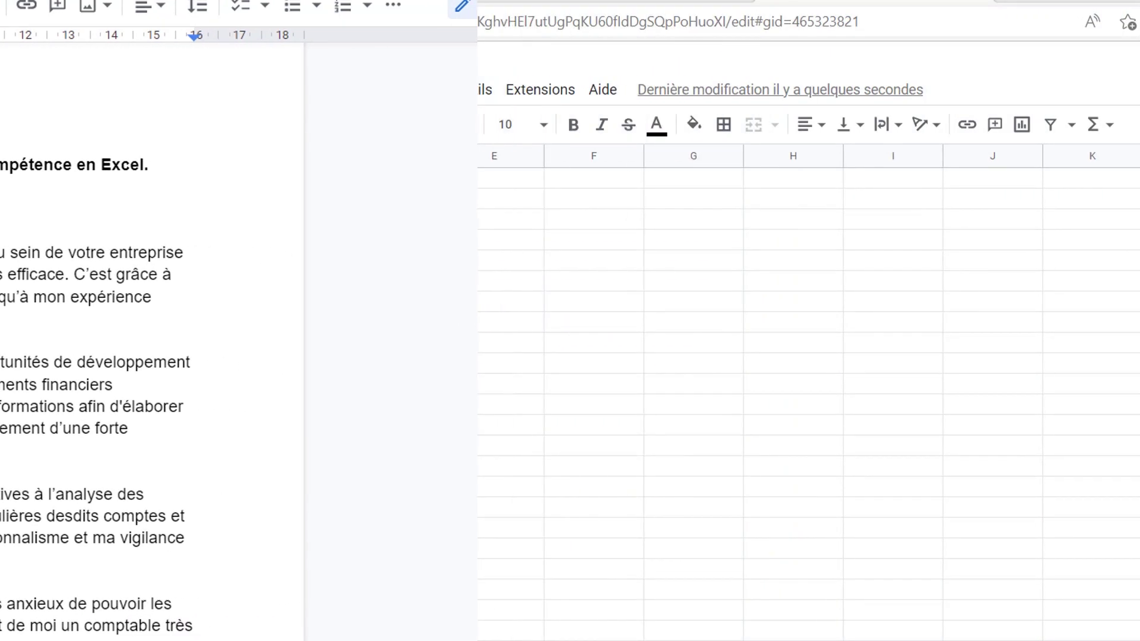
# - Enable GPT functions from the GPT for Sheets menu, confirm Success, and select C3
pyautogui.click(532, 95)
pyautogui.moveTo(579, 315)
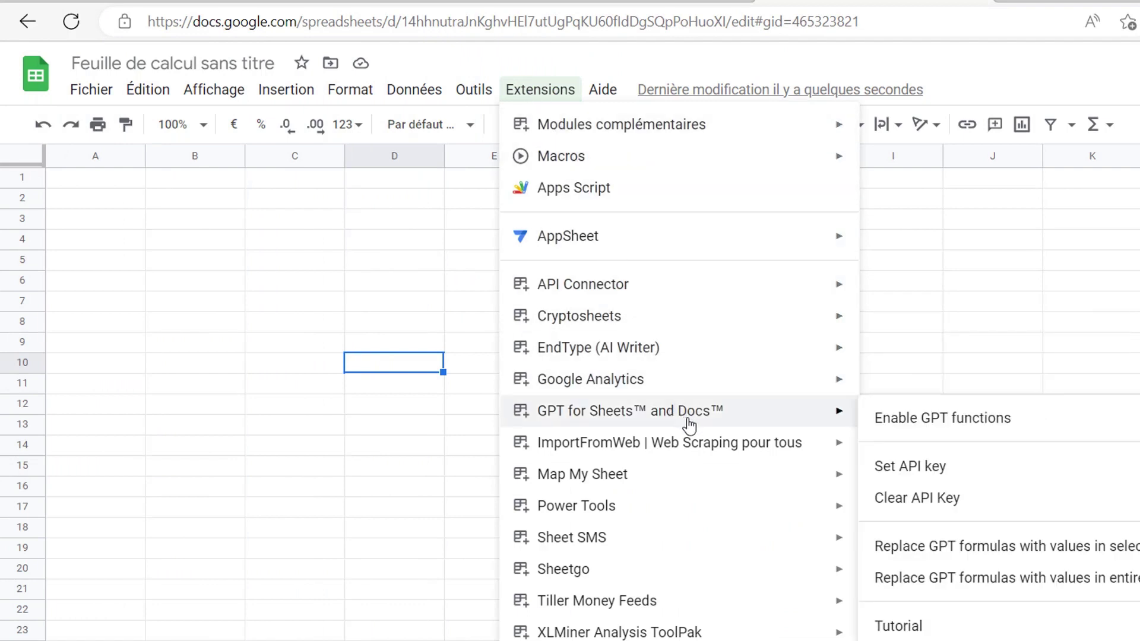
pyautogui.moveTo(629, 411)
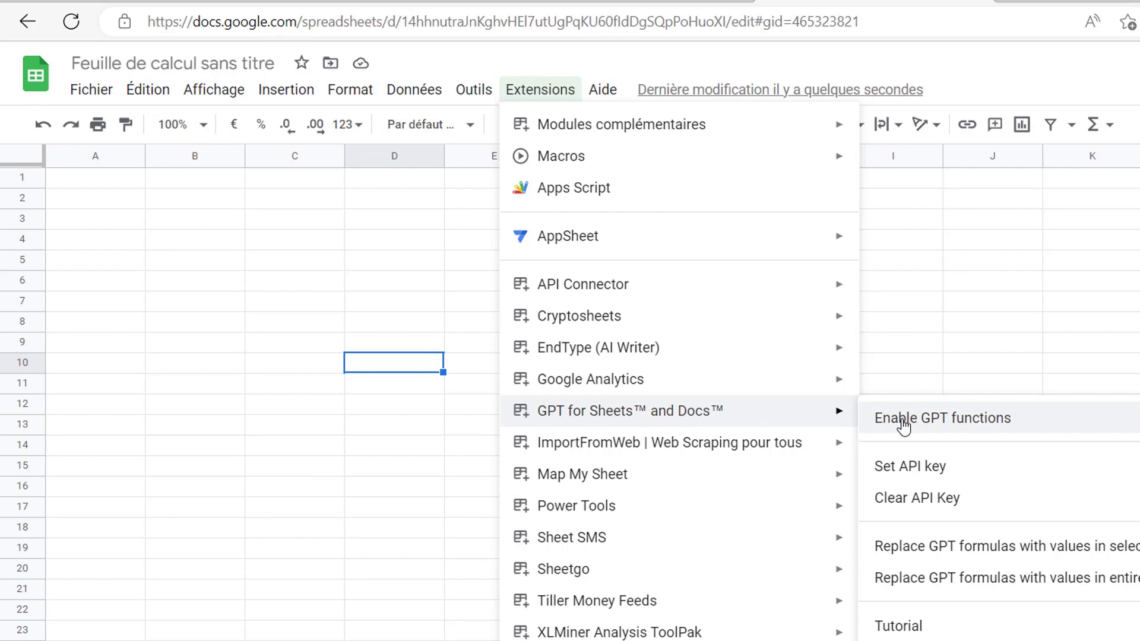
pyautogui.click(903, 419)
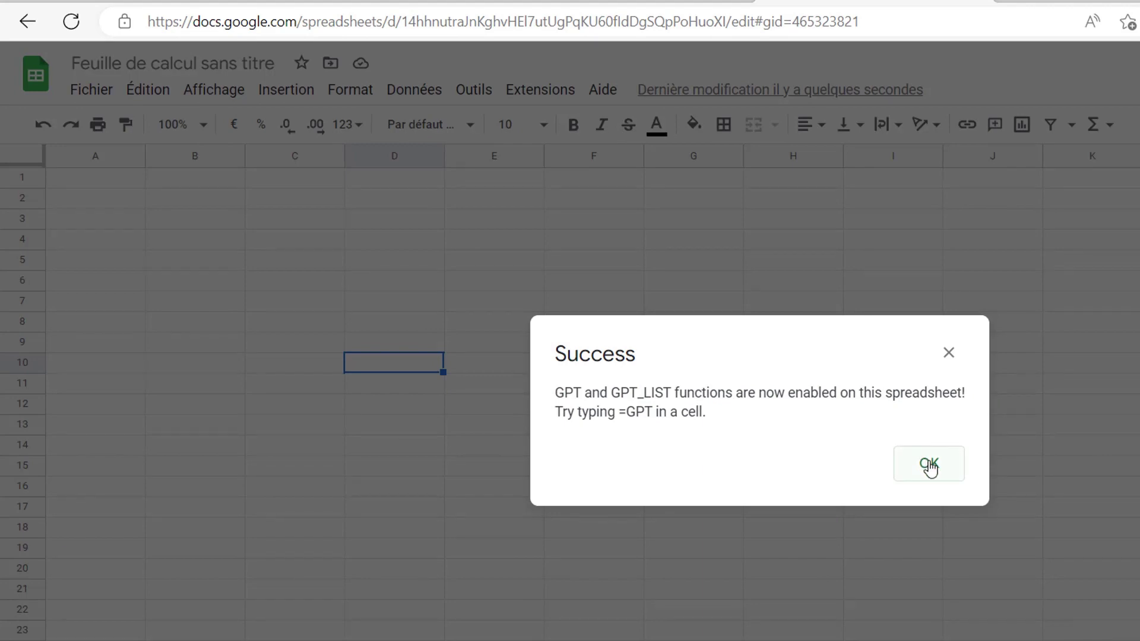
pyautogui.click(930, 466)
pyautogui.click(295, 218)
pyautogui.write('=gpt')
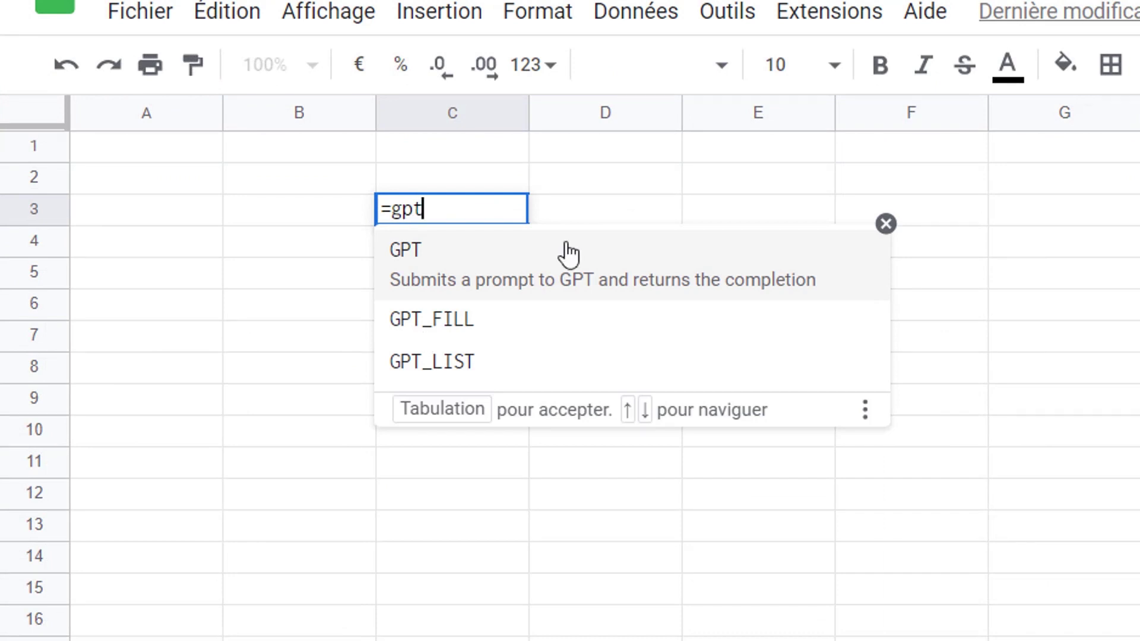
pyautogui.write('("')
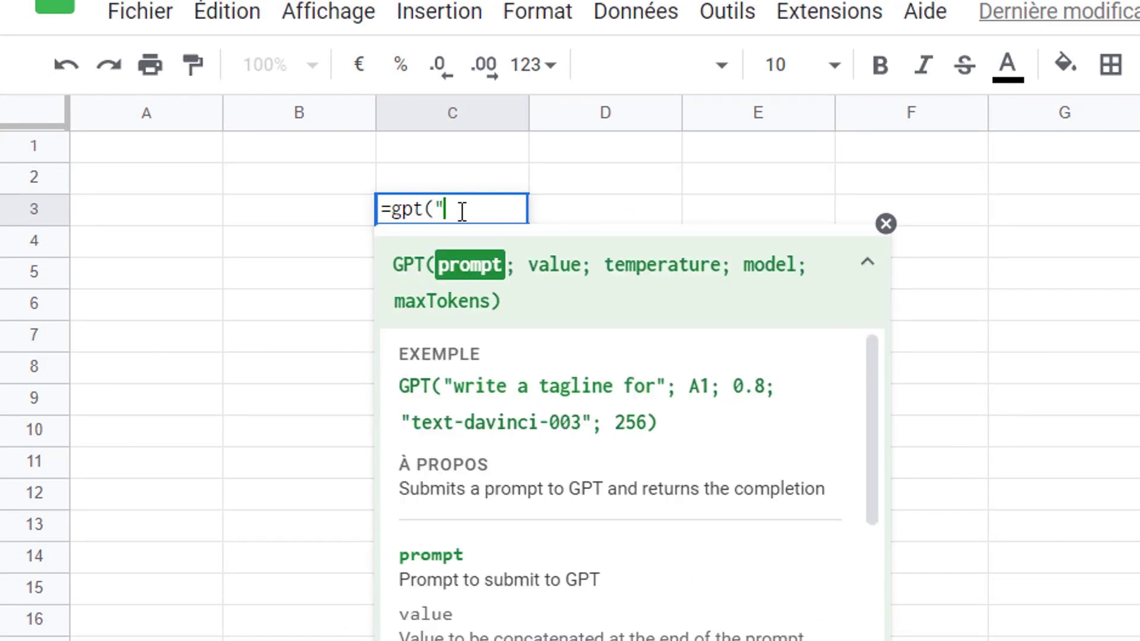
pyautogui.write('les ')
pyautogui.write('5 pl')
pyautogui.write('us')
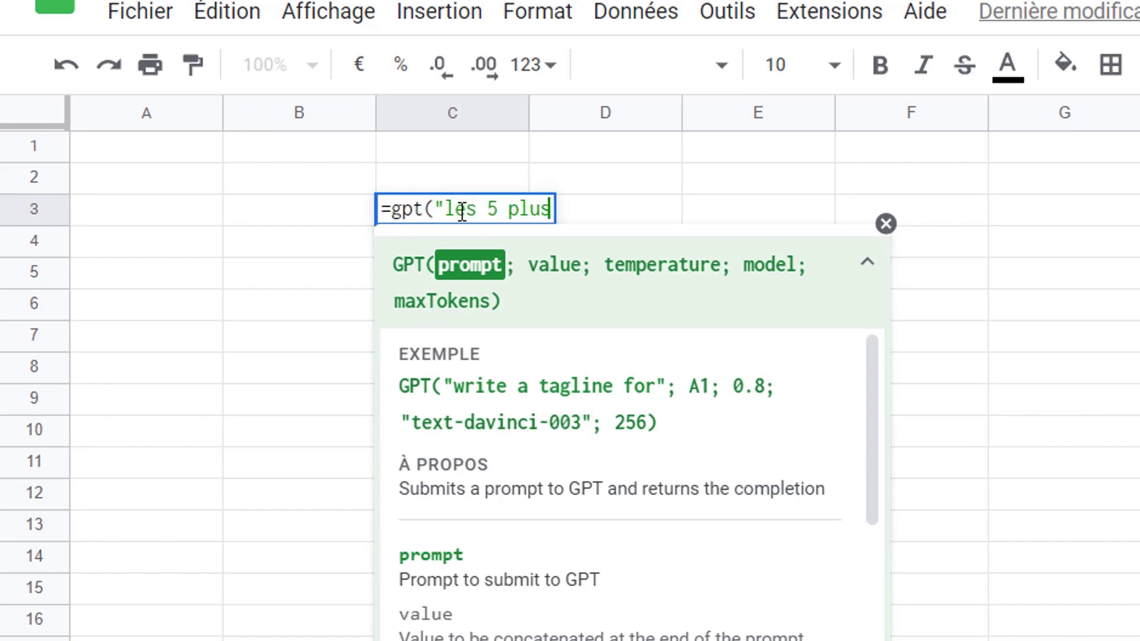
pyautogui.write(' grandes ')
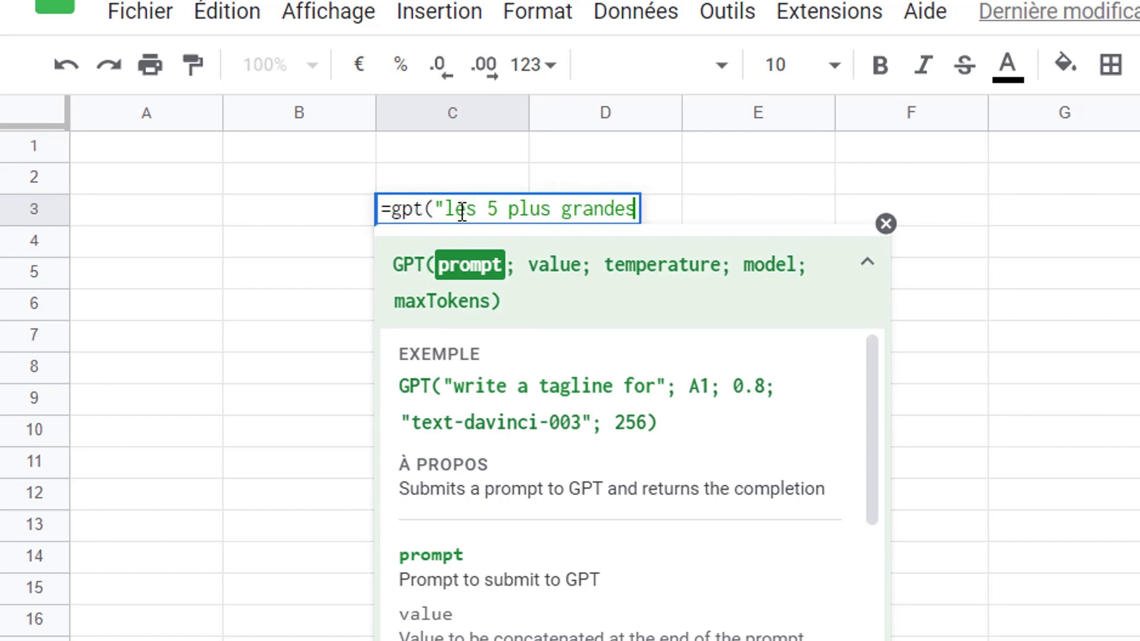
pyautogui.write('villes')
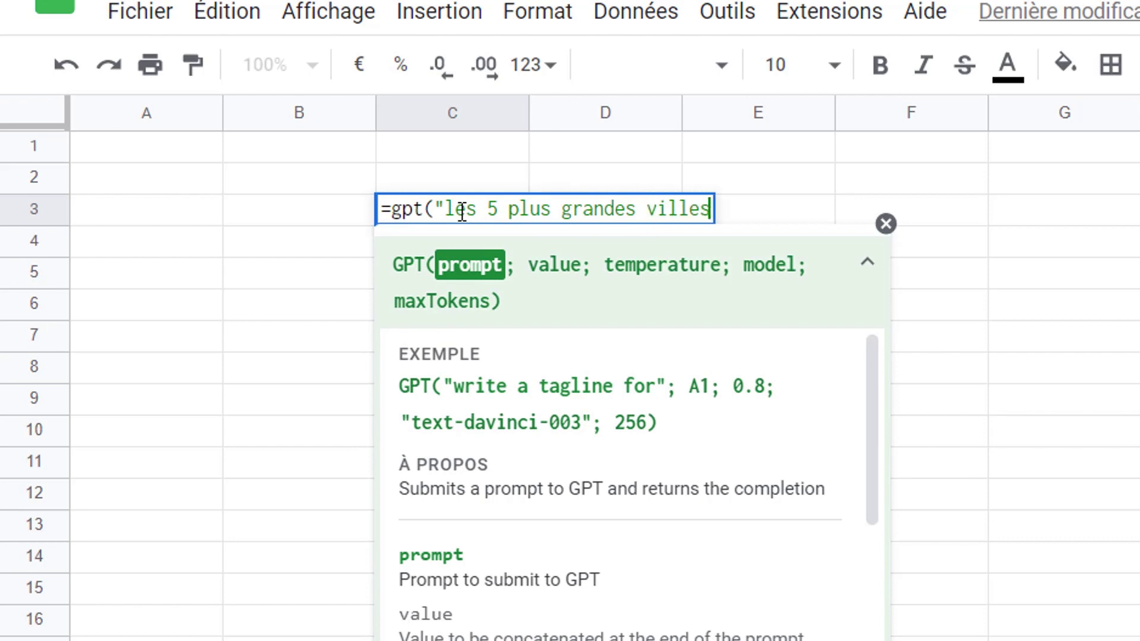
pyautogui.write('"')
pyautogui.write(')')
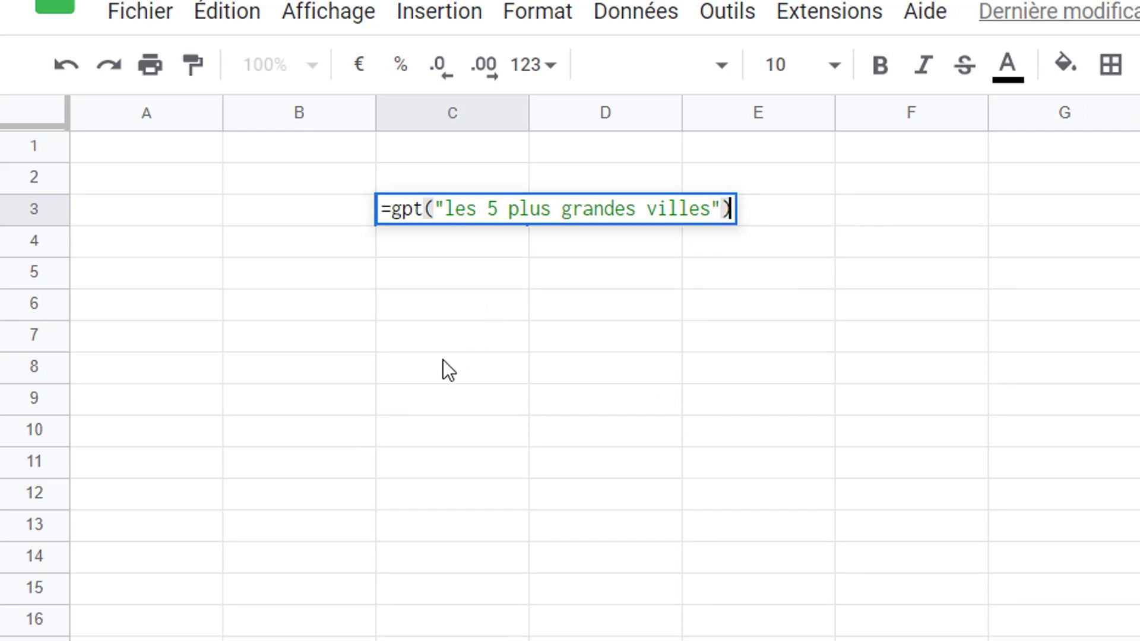
pyautogui.press('Return')
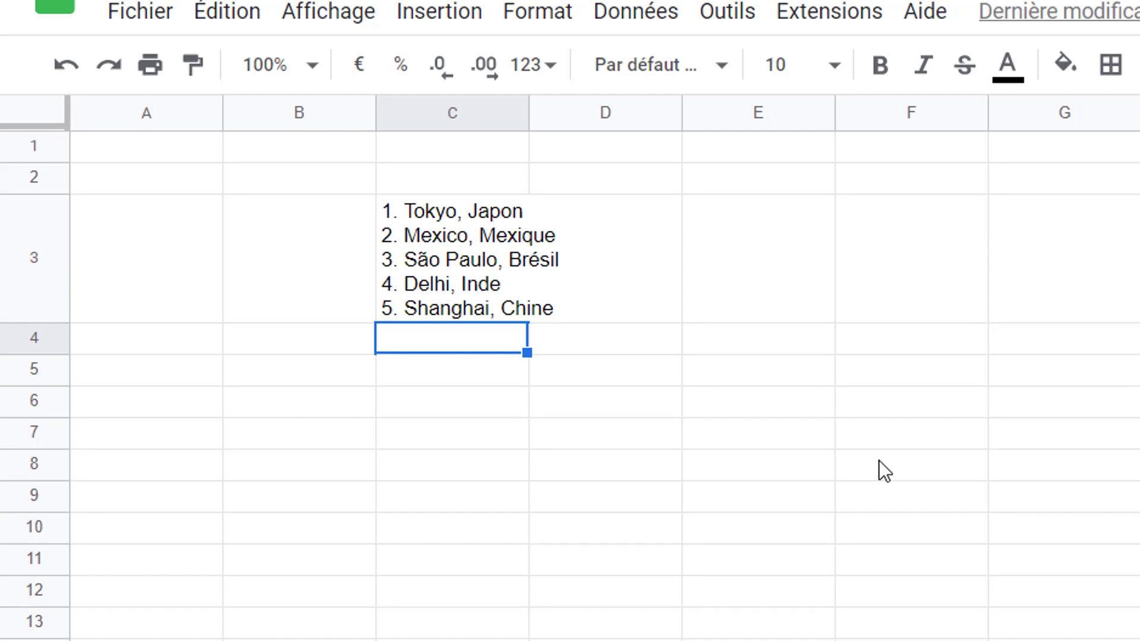
pyautogui.click(436, 208)
pyautogui.press('Delete')
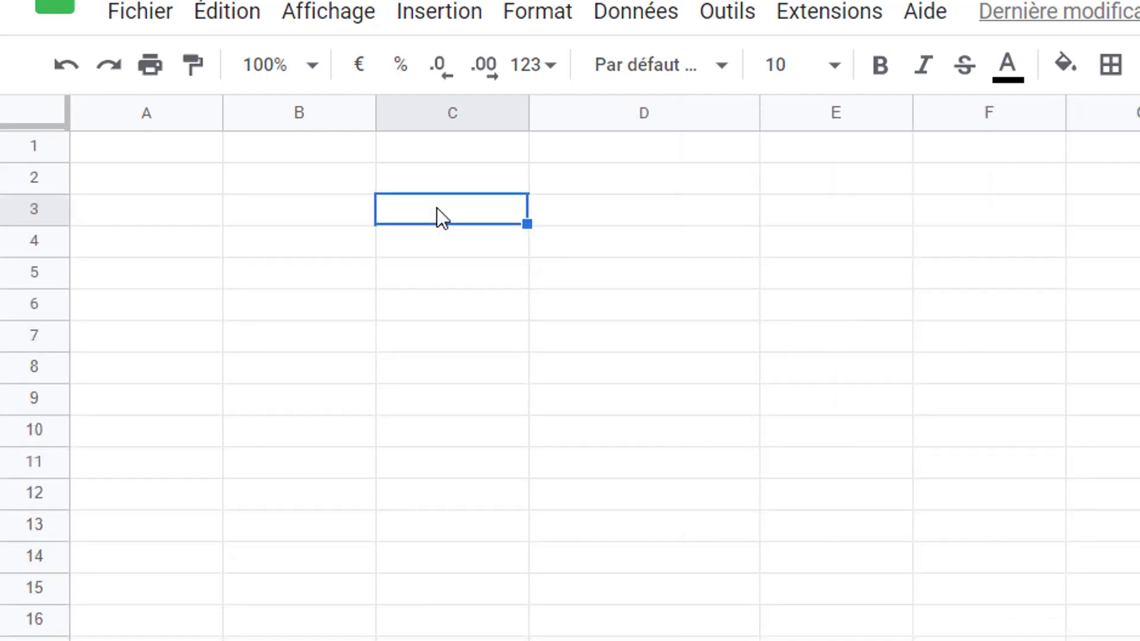
# - Enter =GPT_LIST("5 plus grande villes") in C3 via the autocomplete suggestion
pyautogui.write('=gpt')
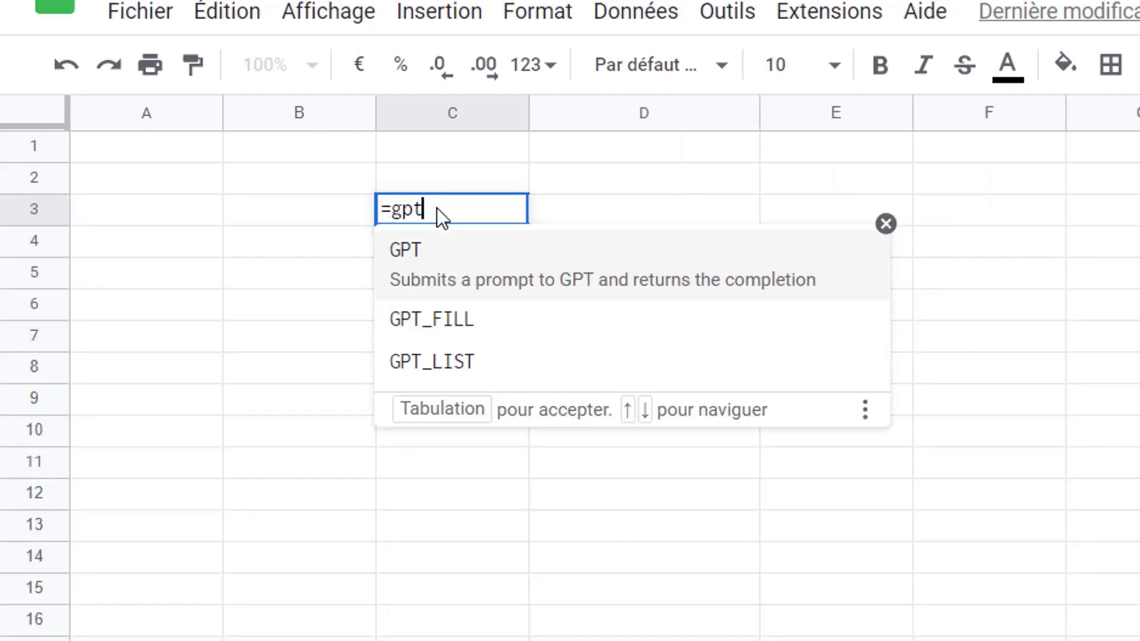
pyautogui.click(429, 360)
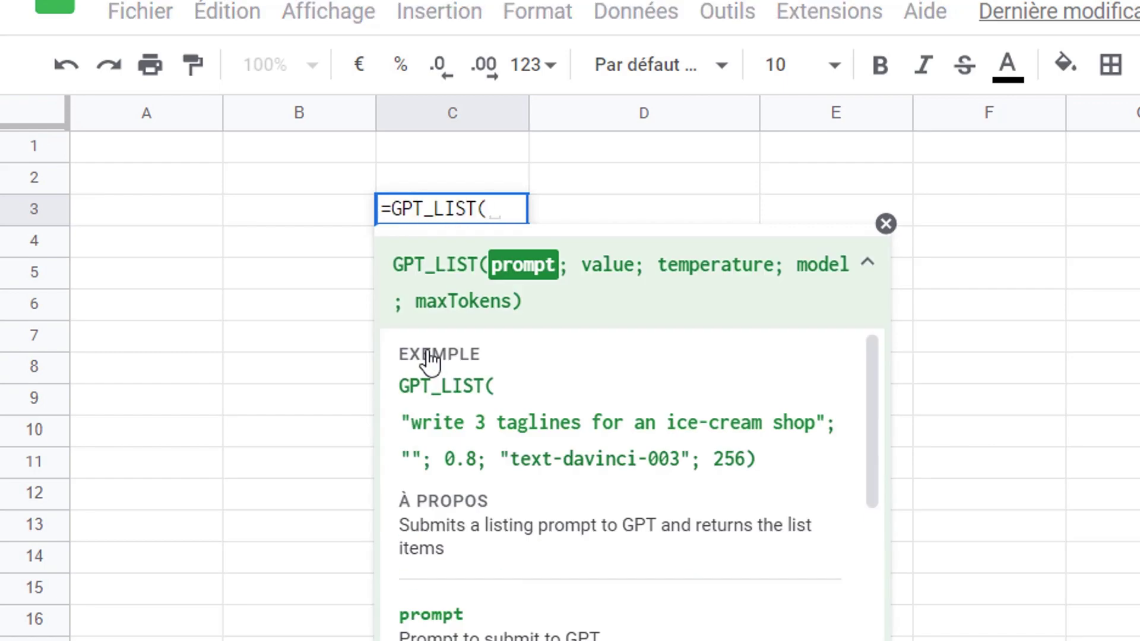
pyautogui.write('"5 ')
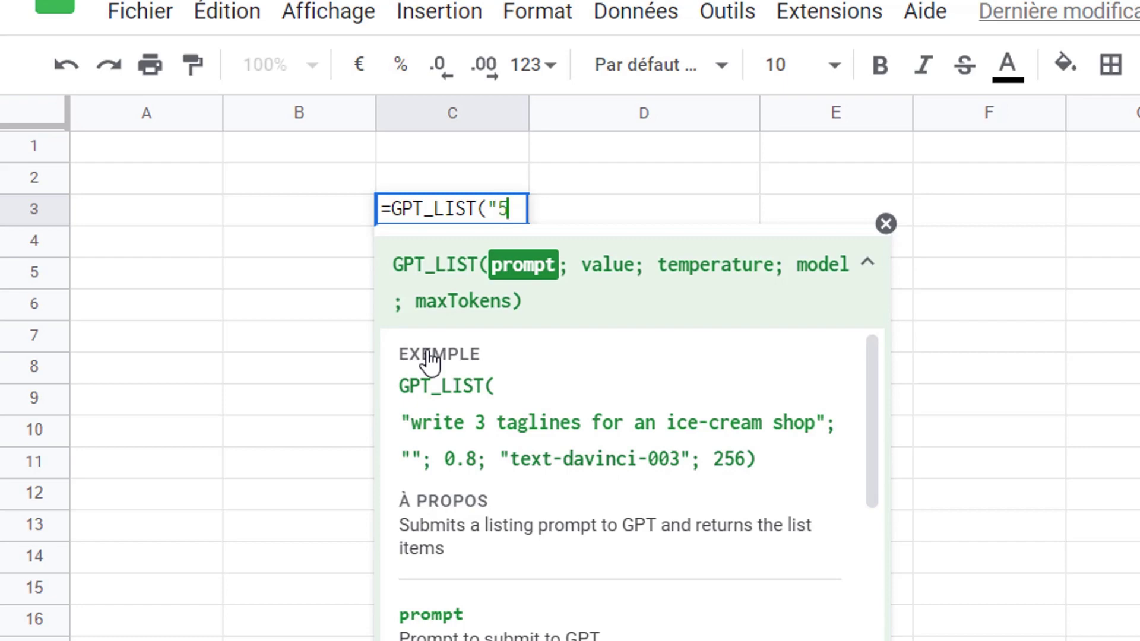
pyautogui.write('plus')
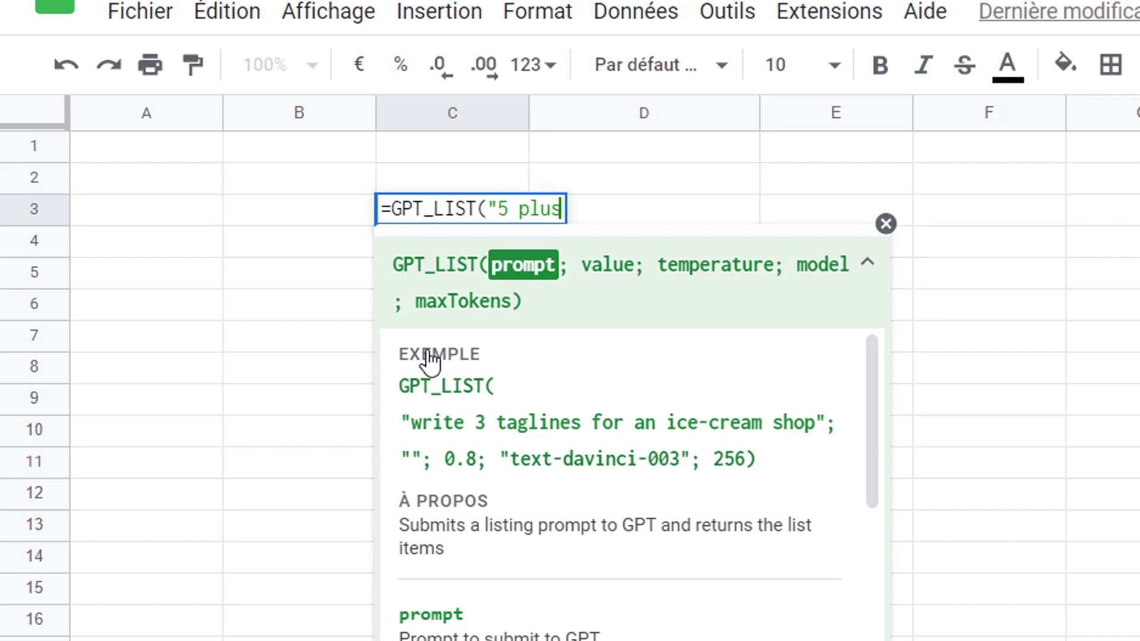
pyautogui.write(' grande vi')
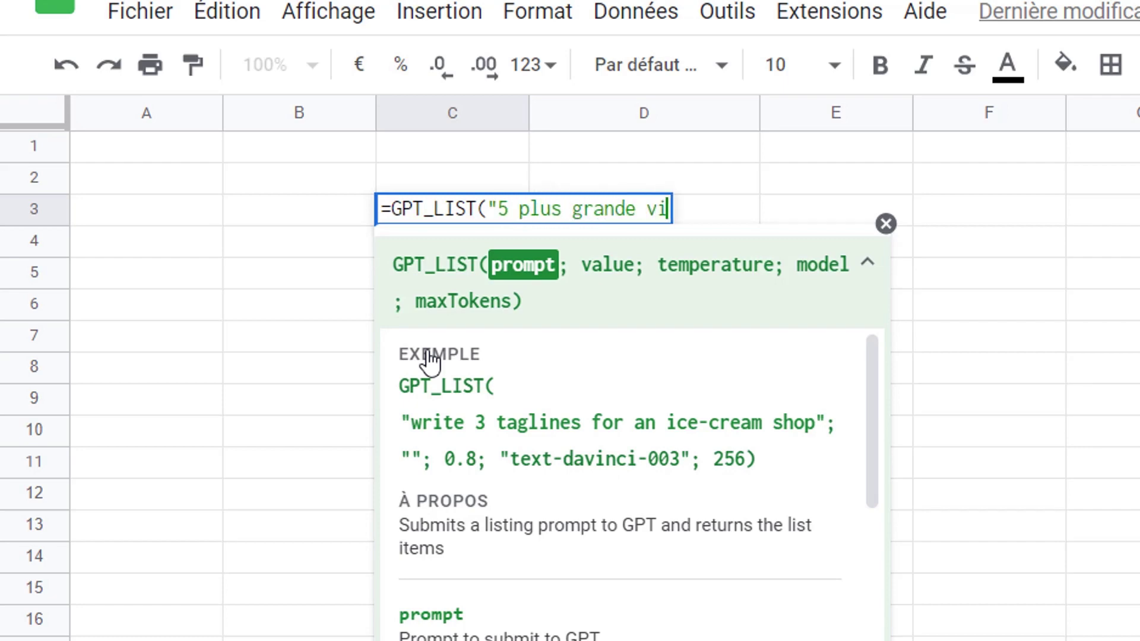
pyautogui.write('lles')
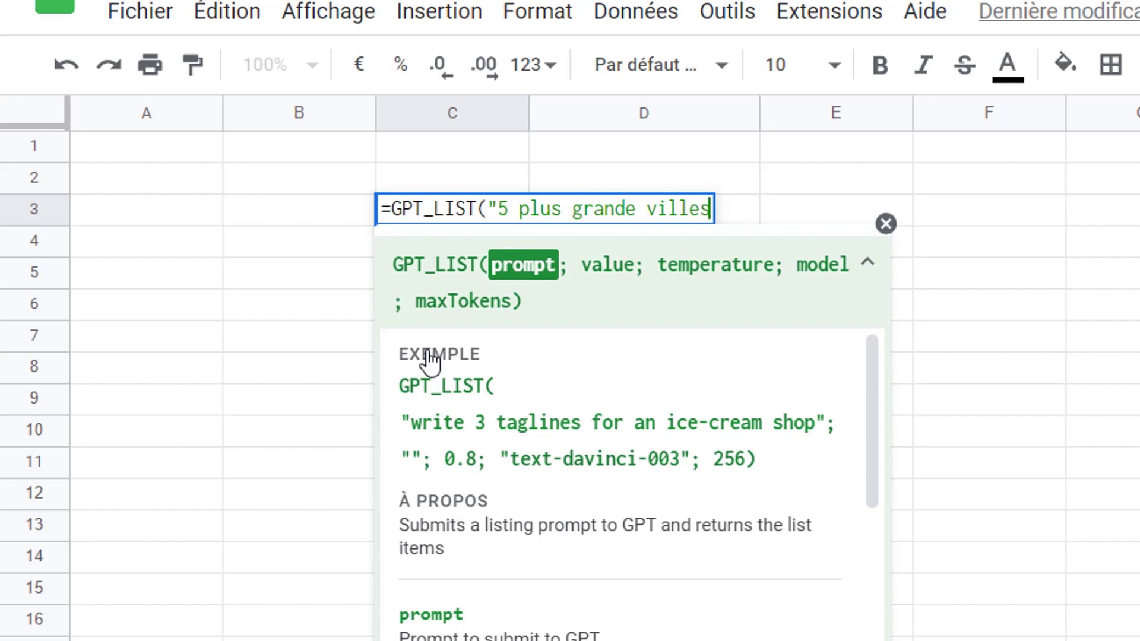
pyautogui.write('")')
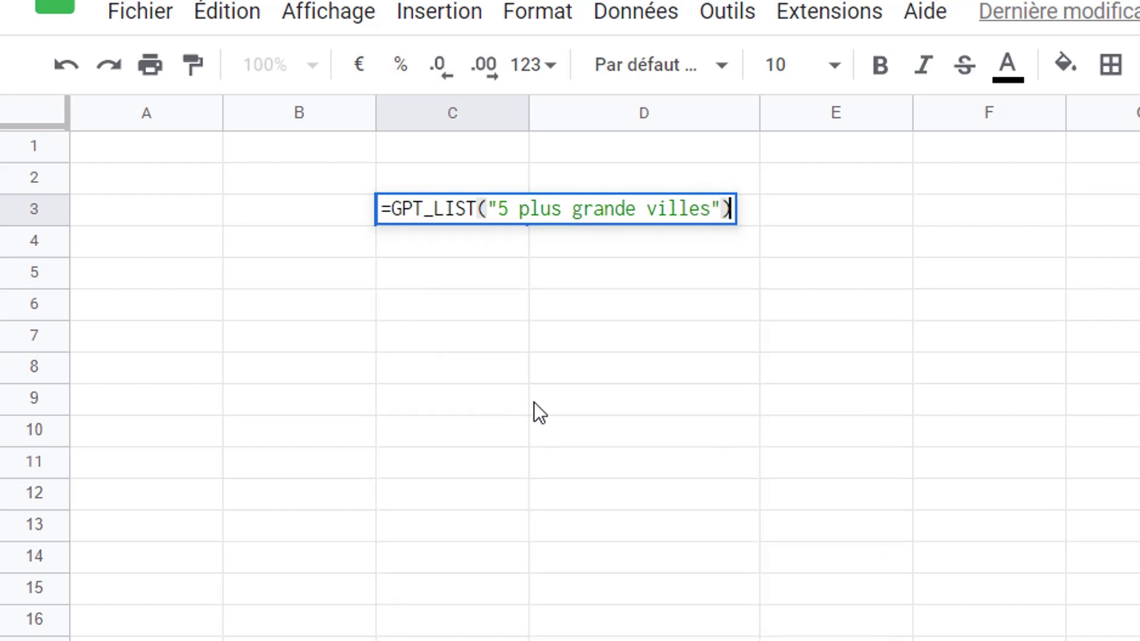
pyautogui.press('Return')
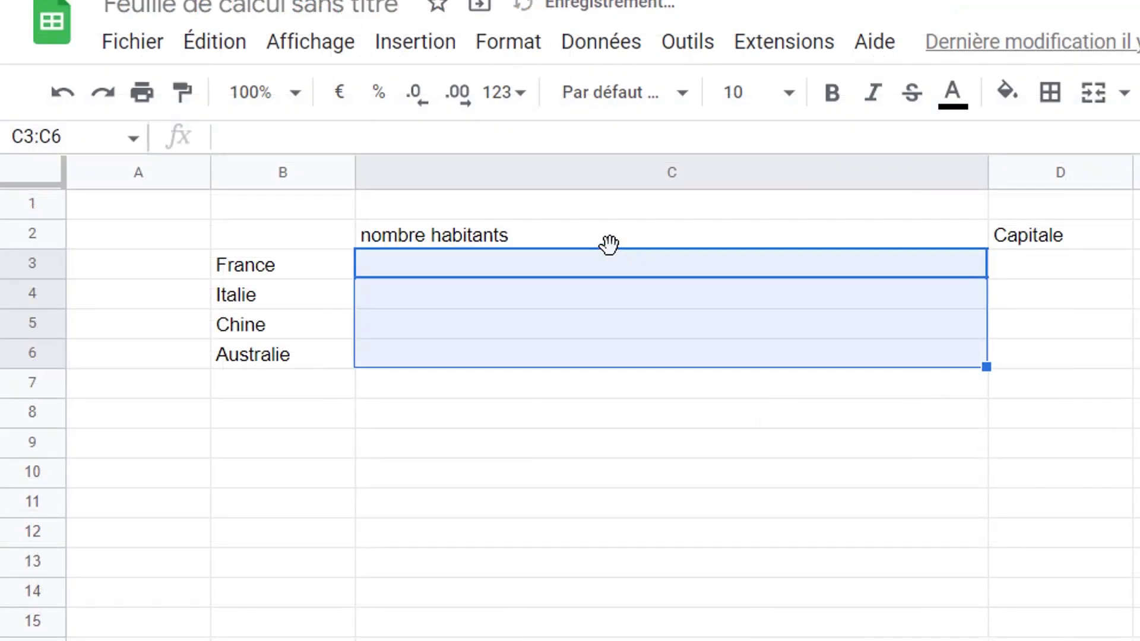
# - In C3, start a GPT formula using header C2 as prompt and France in B3
pyautogui.click(612, 268)
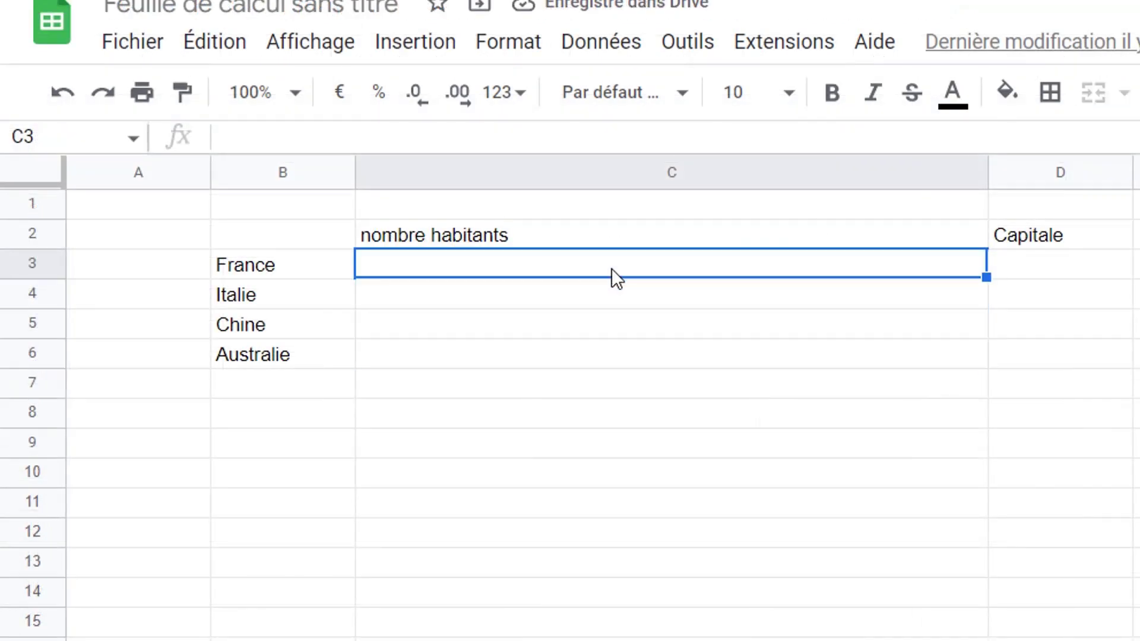
pyautogui.write('=gpt')
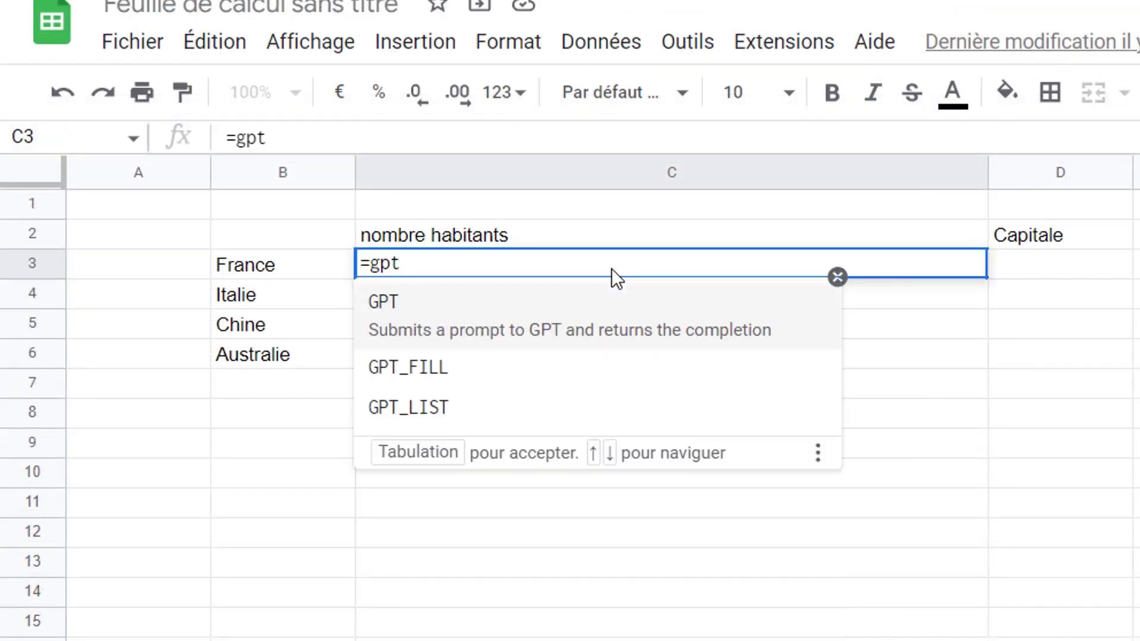
pyautogui.click(539, 319)
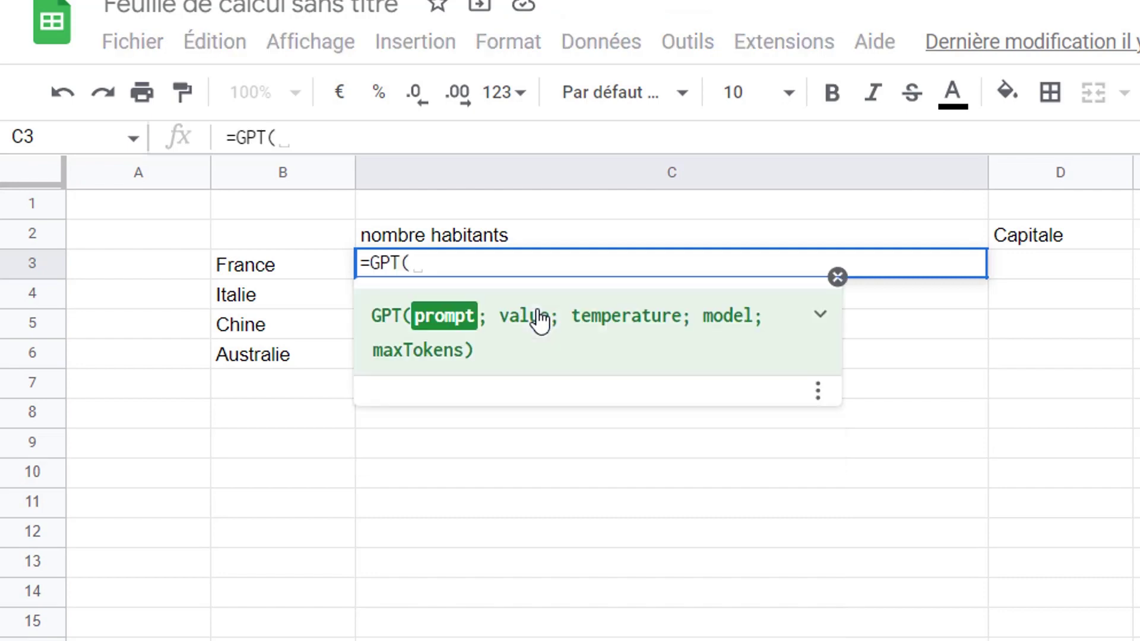
pyautogui.click(492, 236)
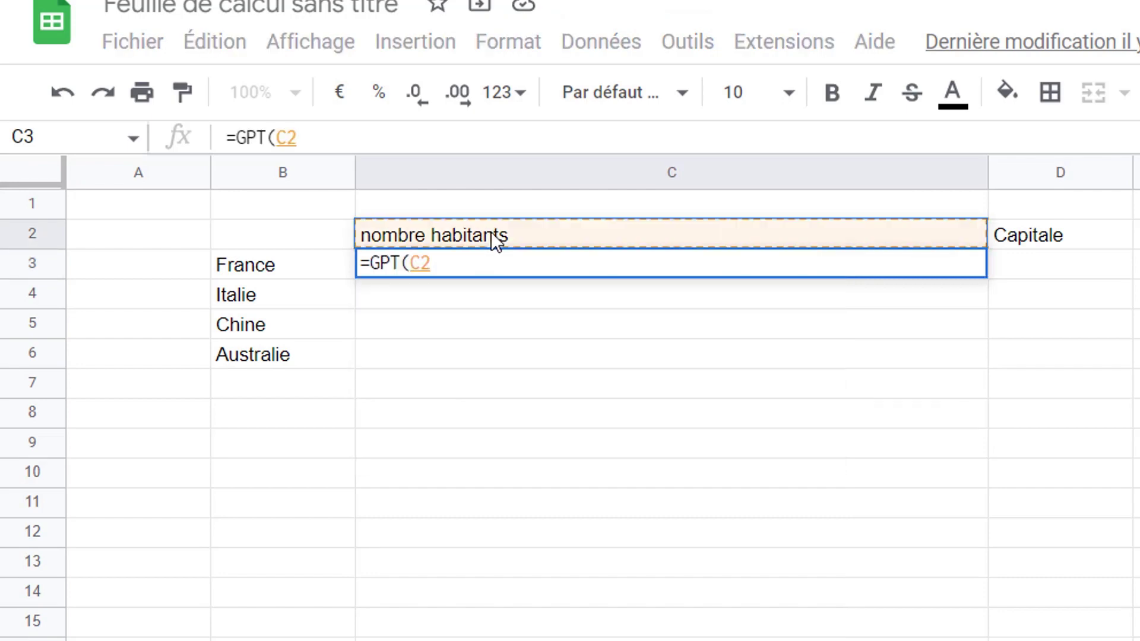
pyautogui.write(';')
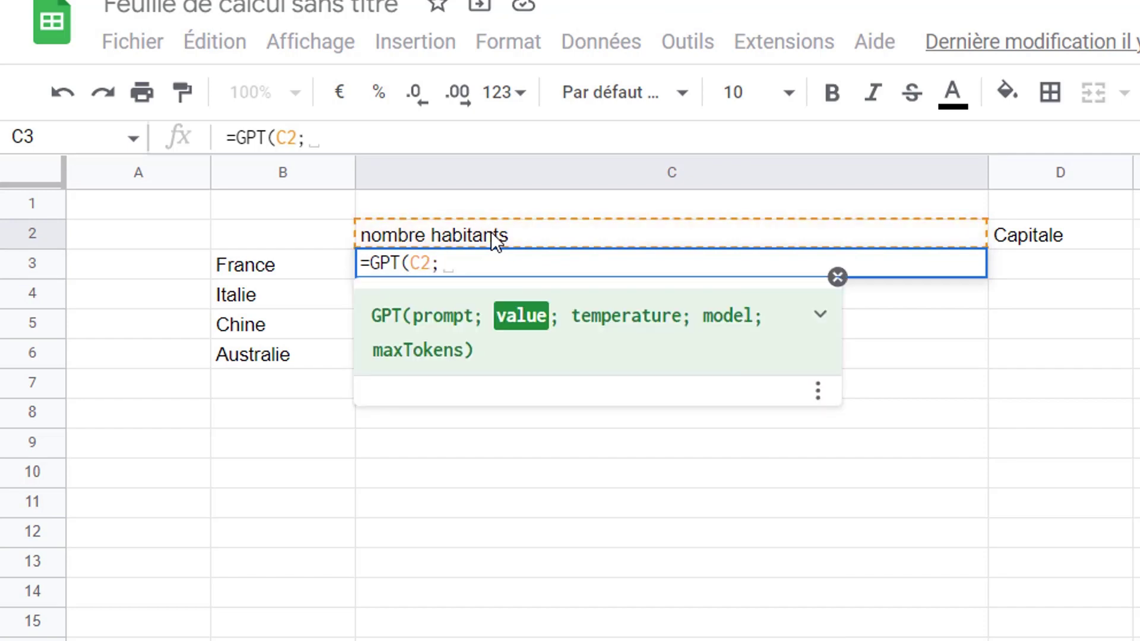
pyautogui.click(247, 266)
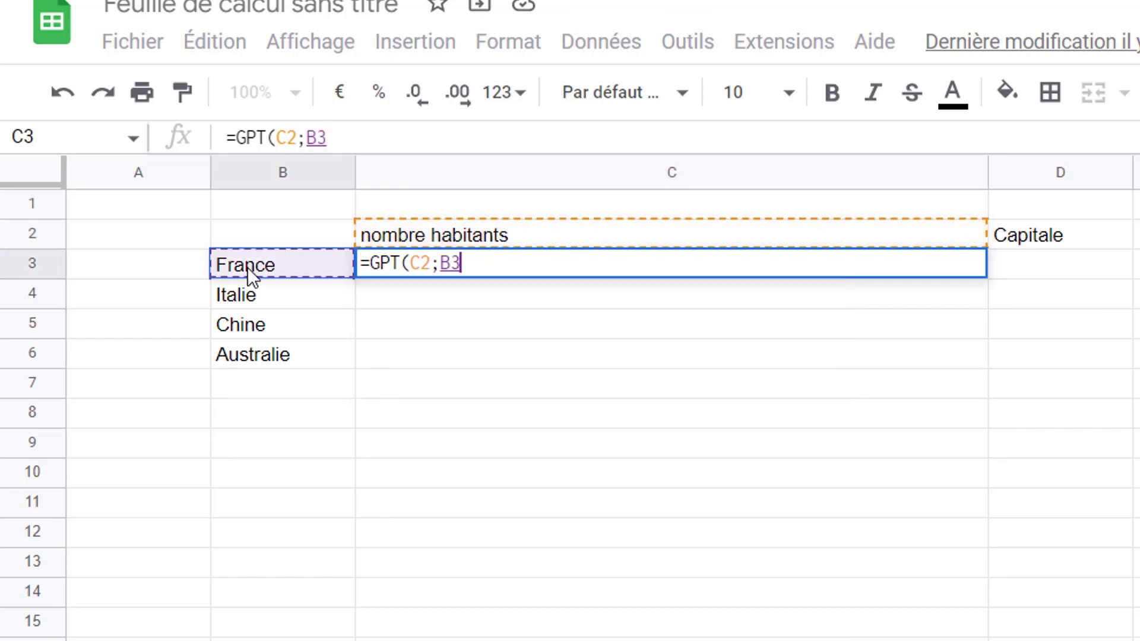
# - Anchor the references to finish =GPT(C$2;$B3), returning France's 67,41 million inhabitants
pyautogui.click(422, 265)
pyautogui.write('$')
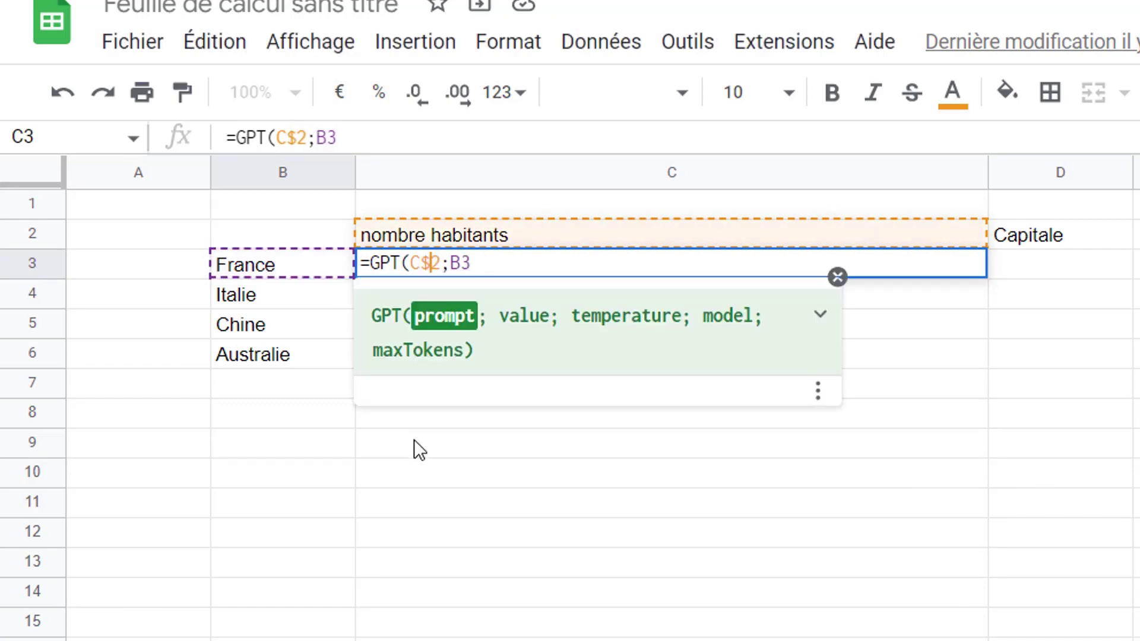
pyautogui.click(450, 264)
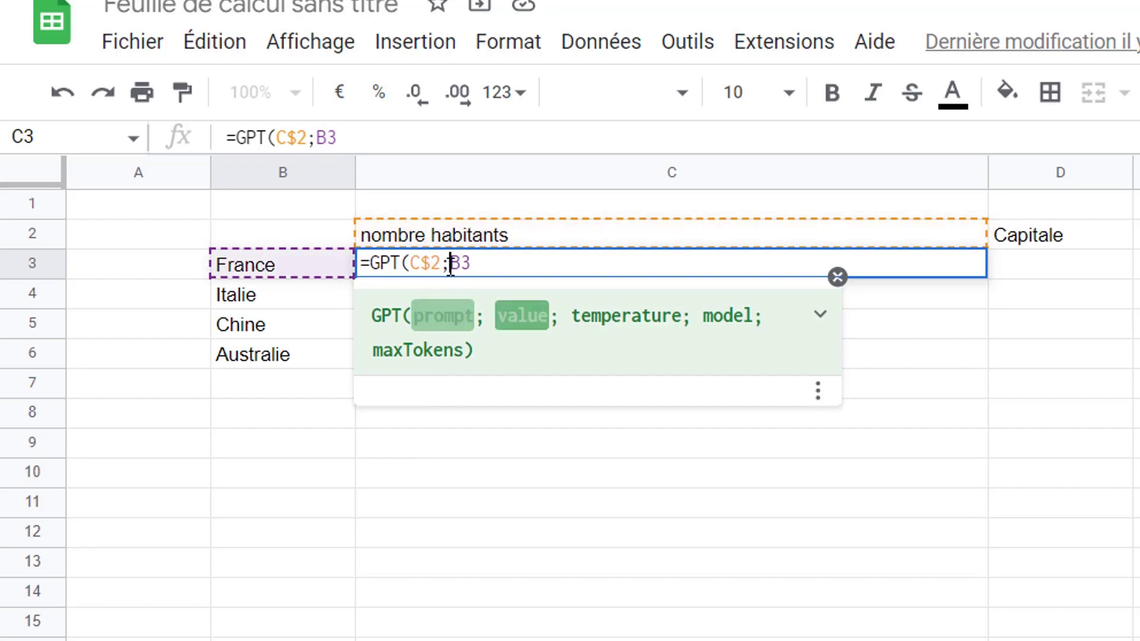
pyautogui.write('$')
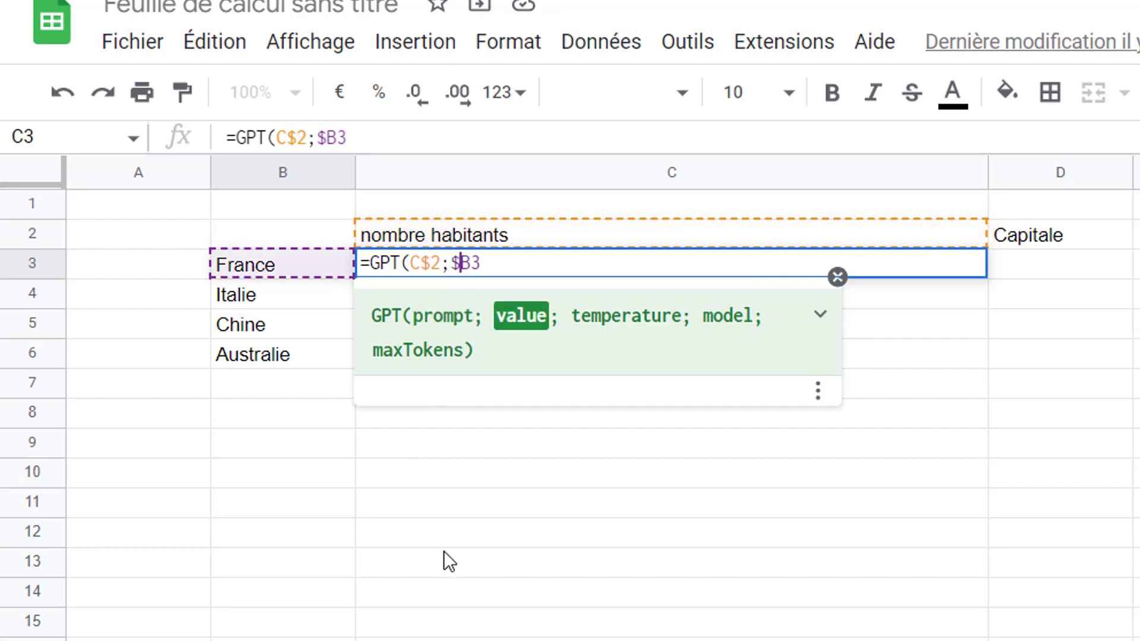
pyautogui.press('End')
pyautogui.write(')')
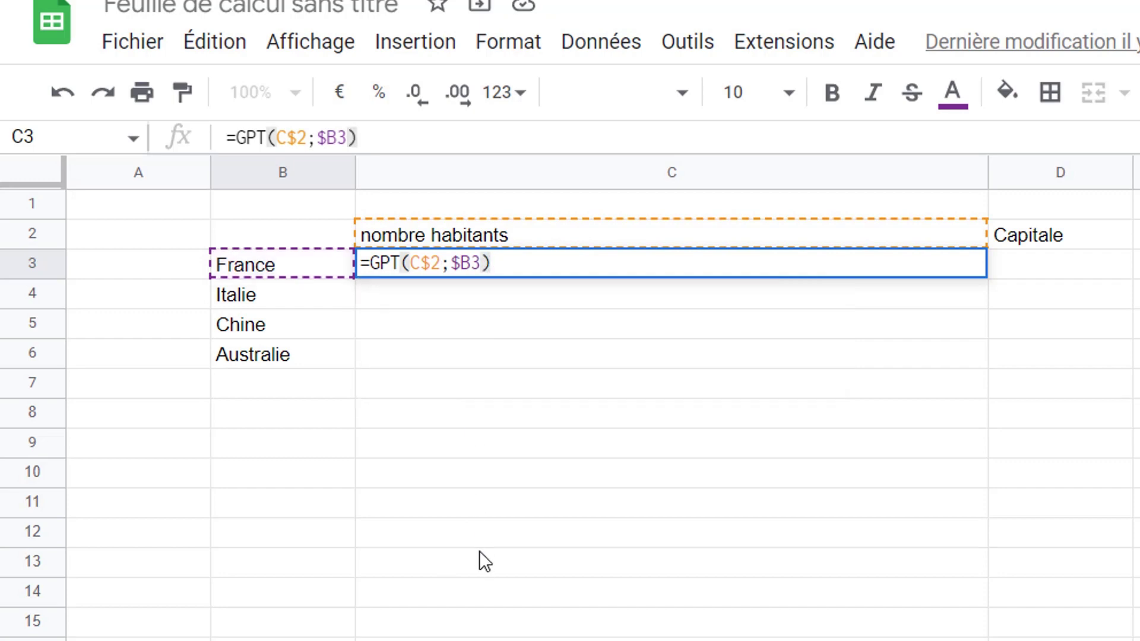
pyautogui.press('Return')
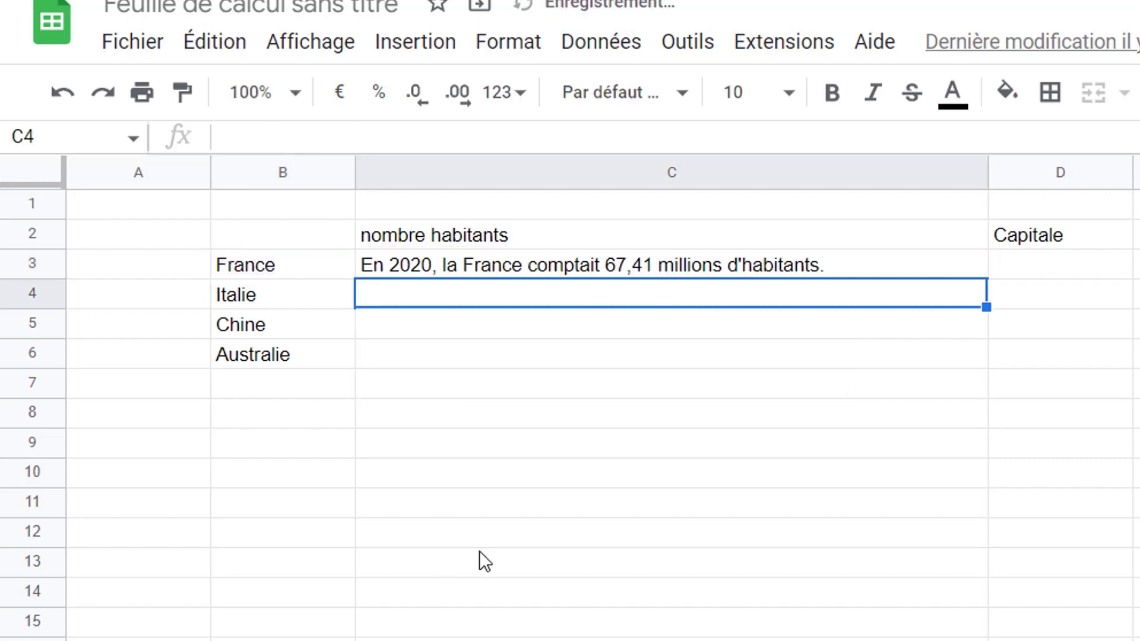
# - Copy the C3 formula down to C6 and across into column D for the capitals
pyautogui.click(863, 259)
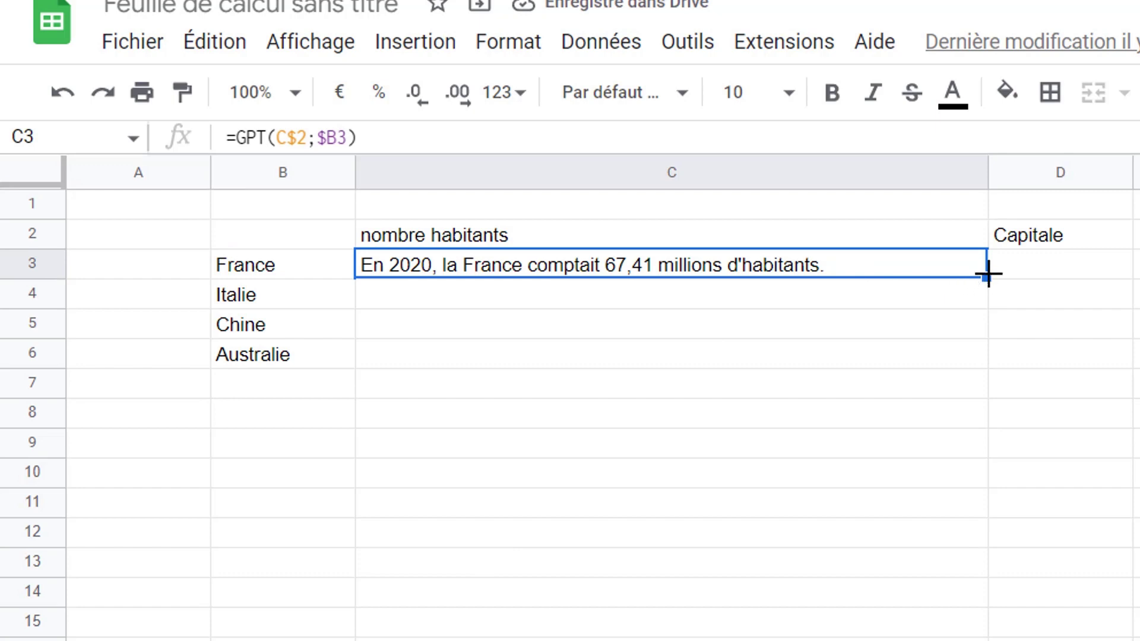
pyautogui.moveTo(987, 275); pyautogui.dragTo(983, 356)
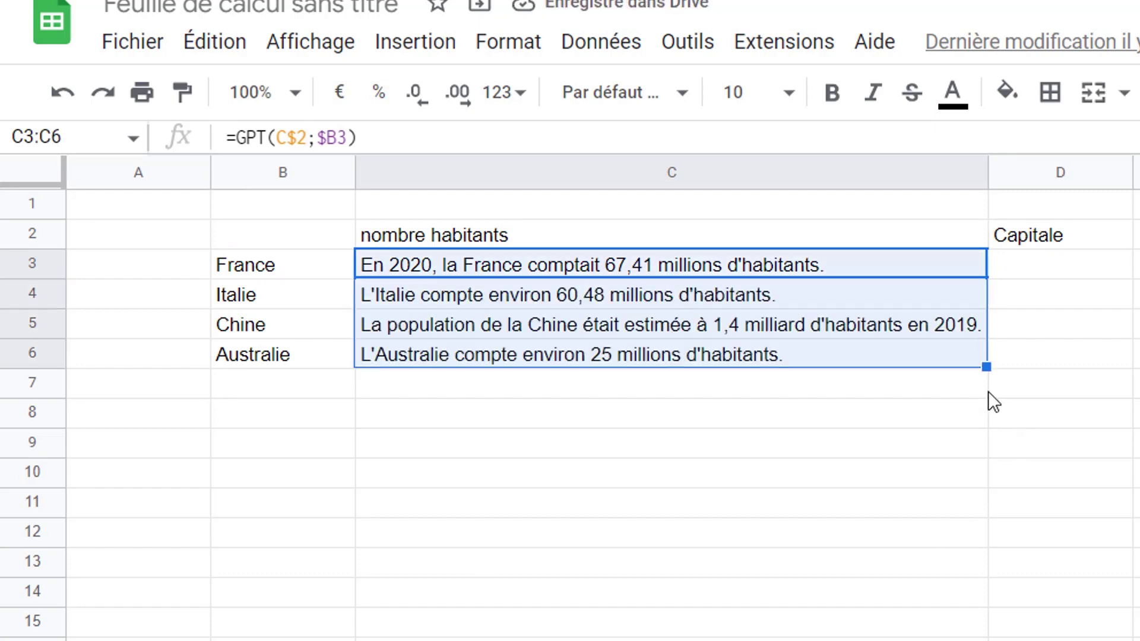
pyautogui.moveTo(987, 367); pyautogui.dragTo(1056, 364)
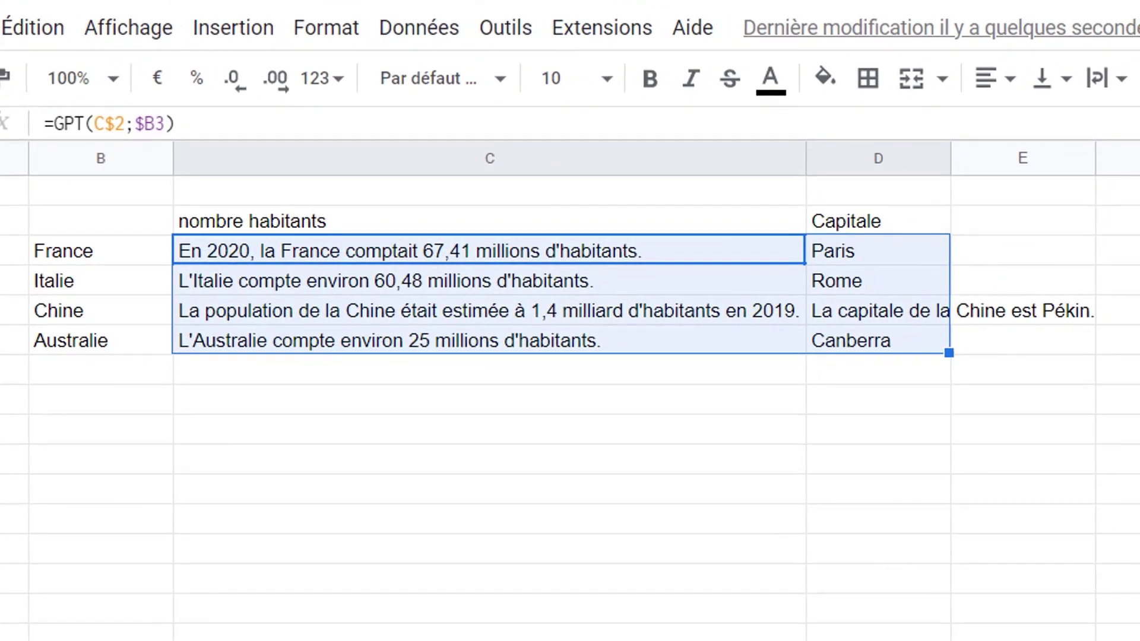
pyautogui.click(878, 632)
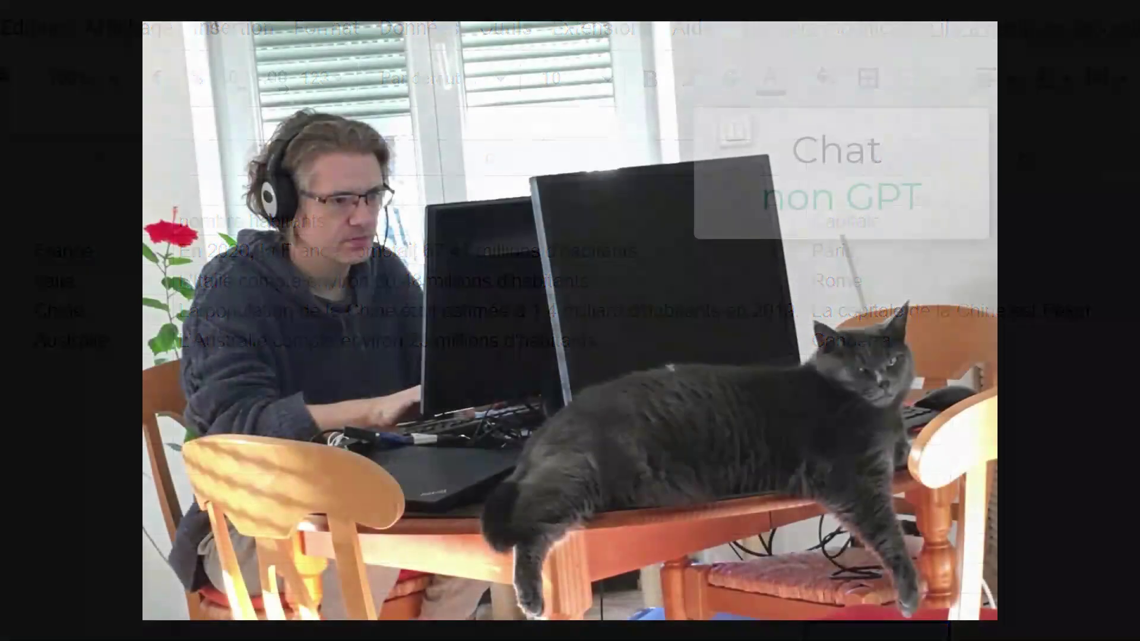